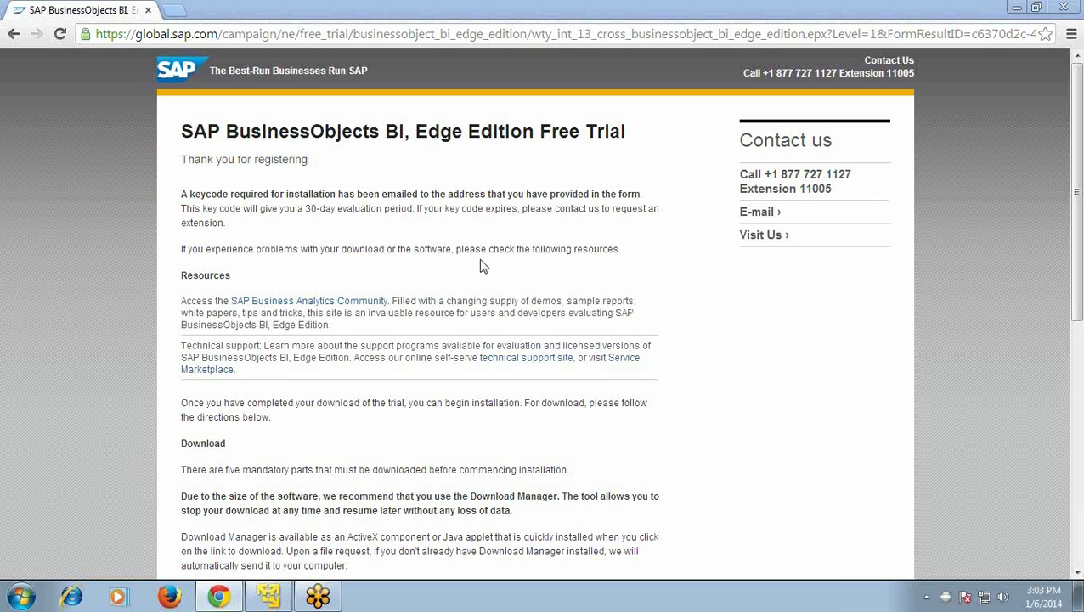
Step: Switch to the Windows Server 2008 virtual machine in VMware Player and open 51046778\DATA_UNITS\BusinessObjectsServer_win
scroll(480, 266, down, 5)
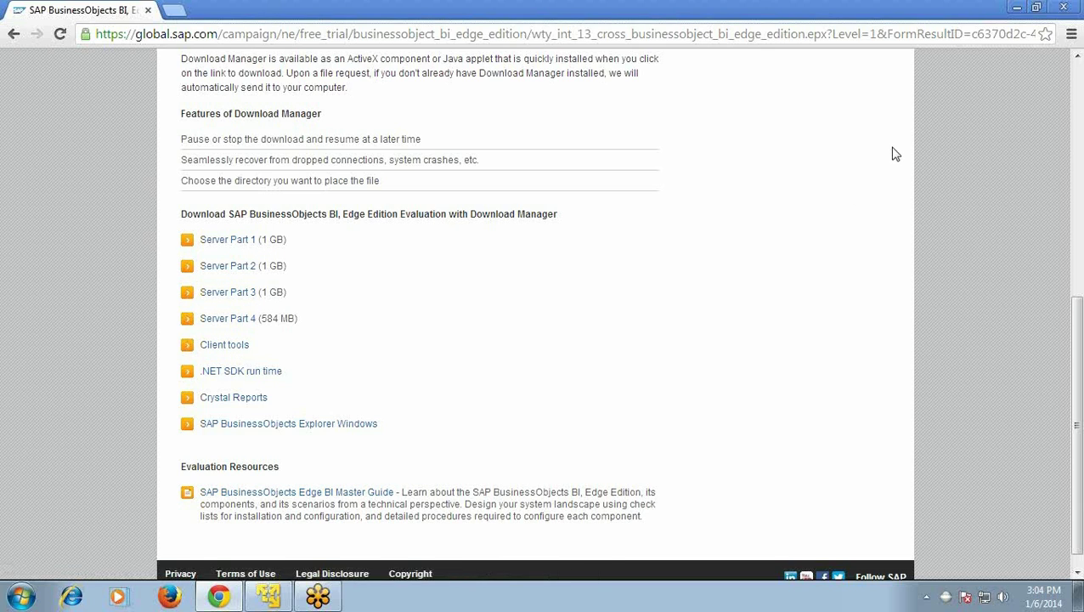
key(alt+Tab)
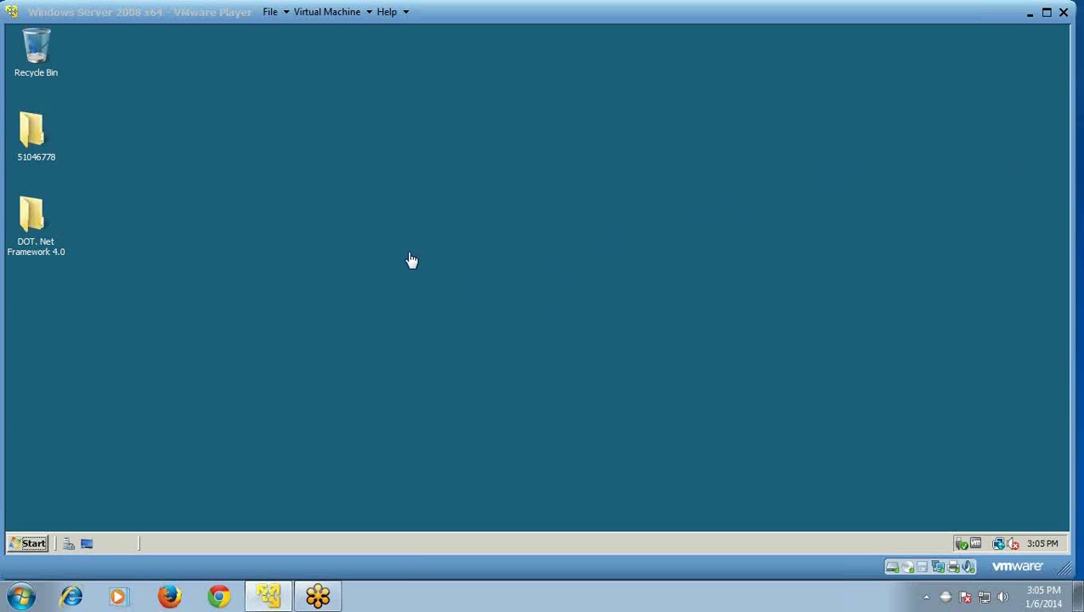
click(39, 144)
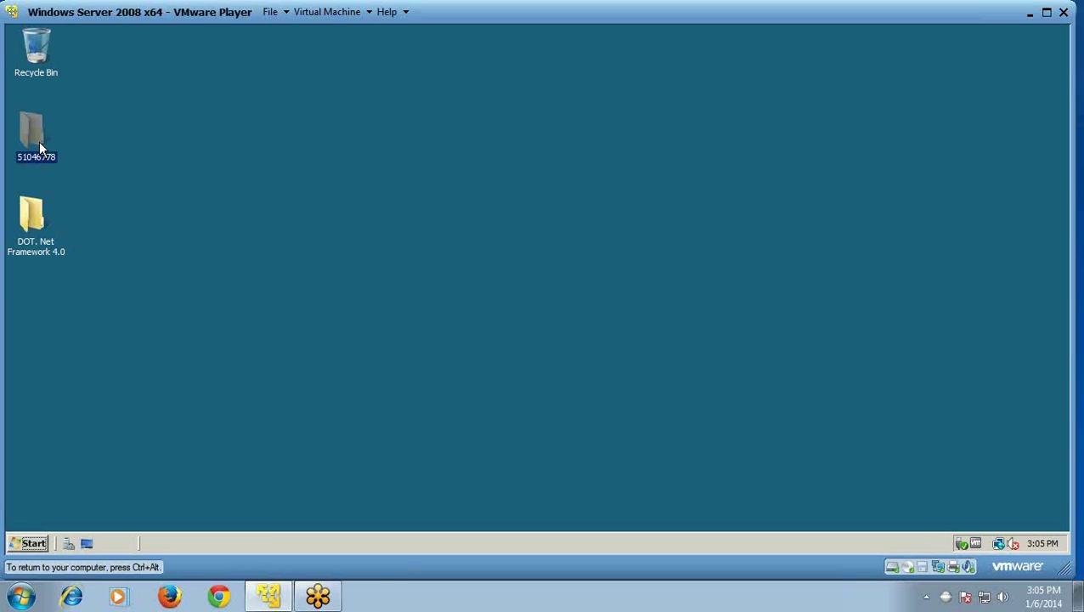
double_click(39, 145)
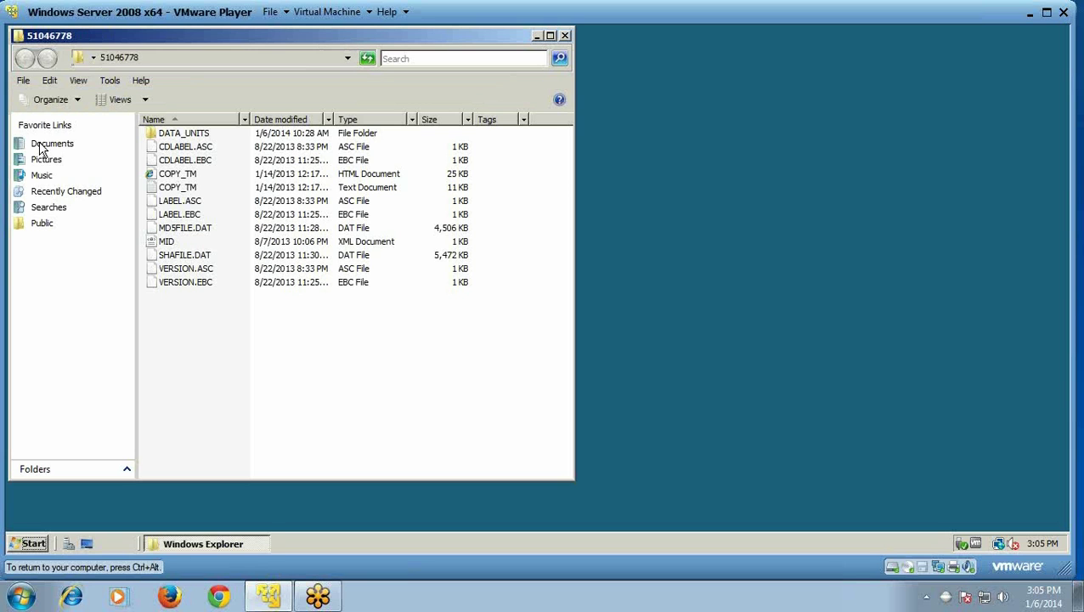
double_click(178, 136)
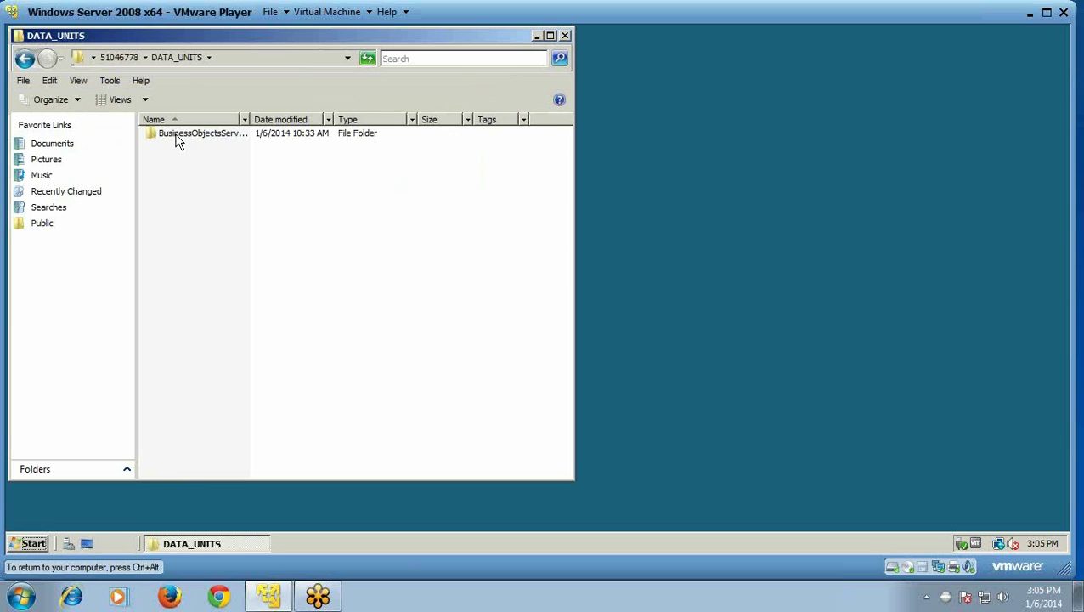
double_click(177, 136)
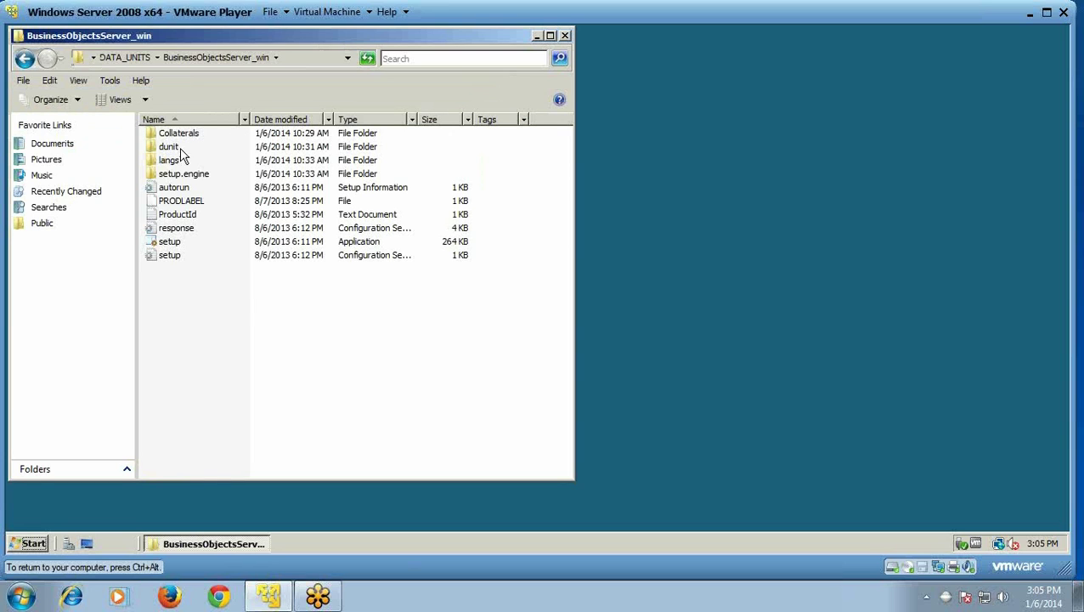
Step: Launch the setup application from the BusinessObjectsServer_win folder and confirm English as the setup language
double_click(182, 245)
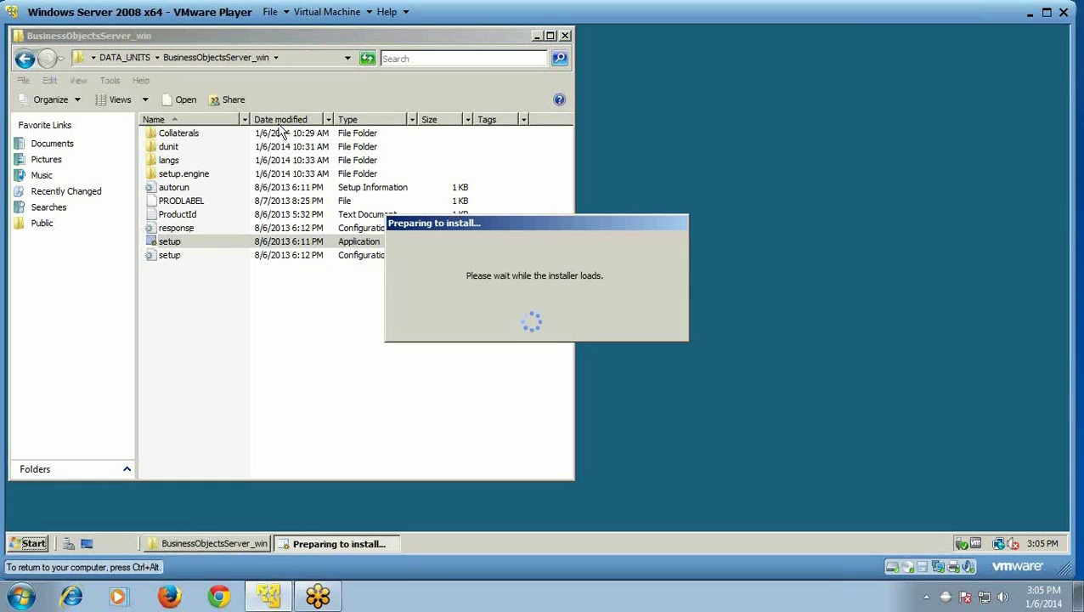
click(536, 35)
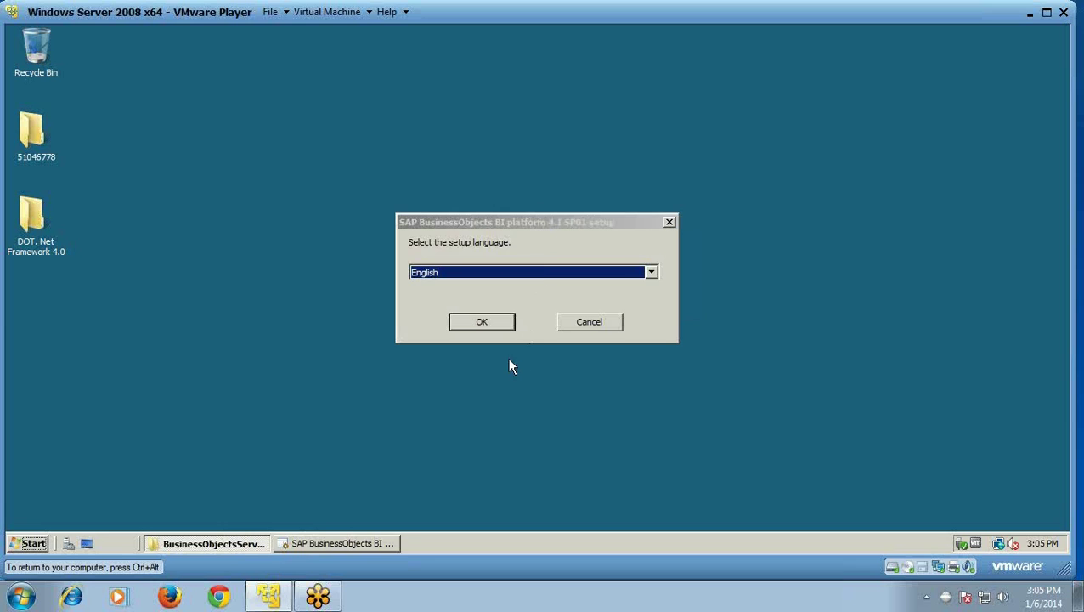
click(484, 320)
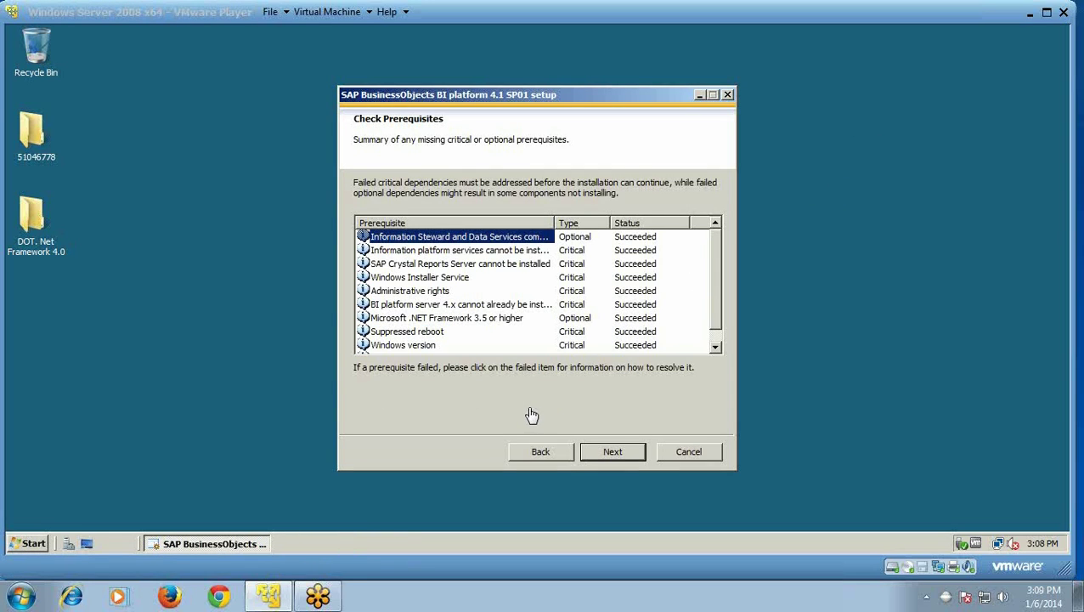
Step: Check the administrative rights, .NET Framework, suppressed reboot and Windows version prerequisites and proceed with the installation
click(427, 293)
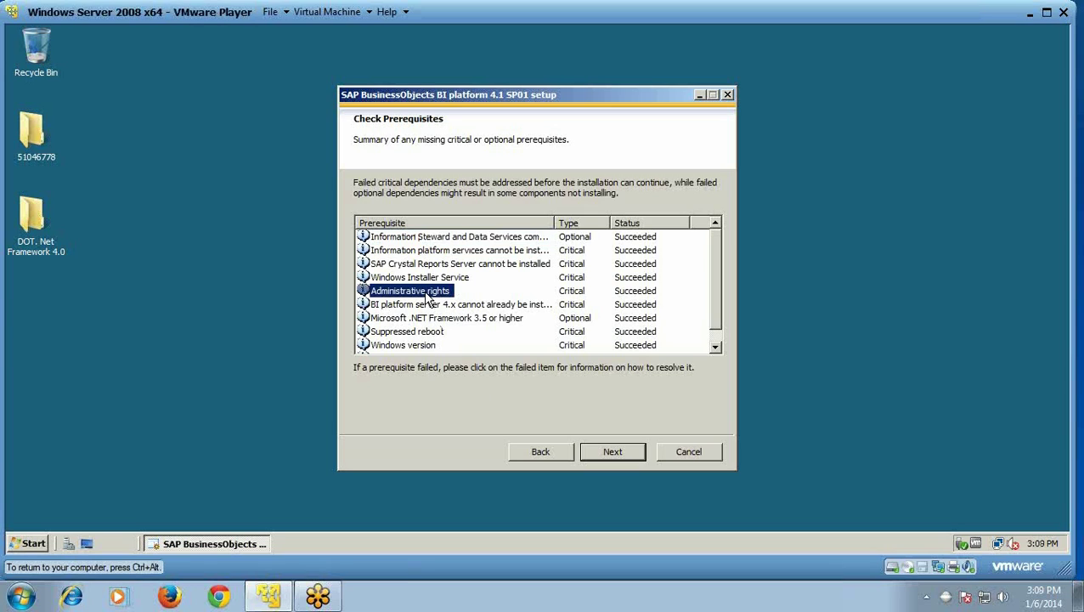
click(428, 321)
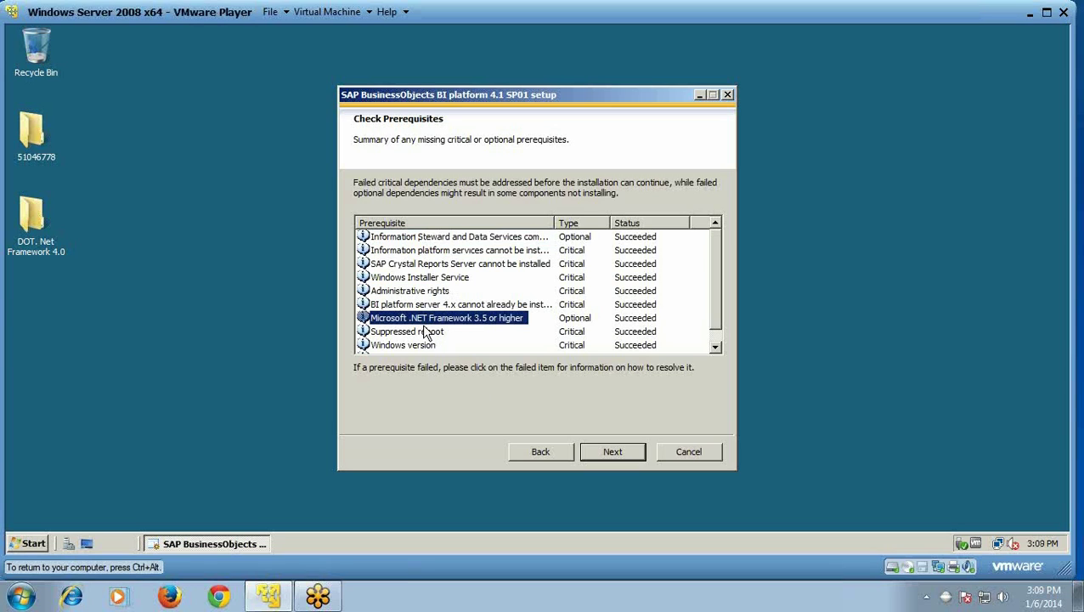
click(424, 333)
click(422, 348)
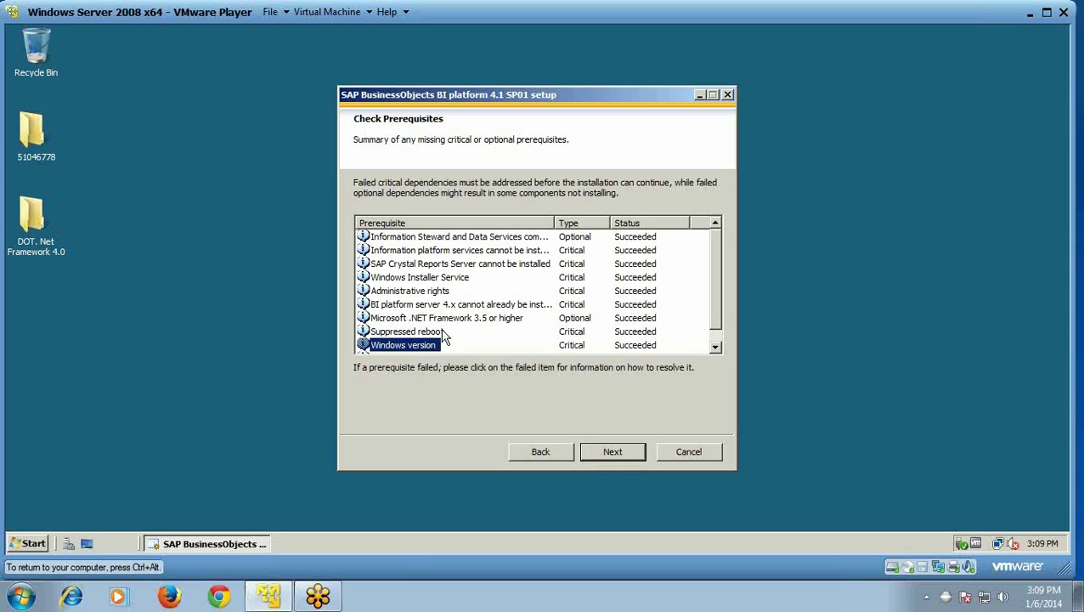
click(613, 454)
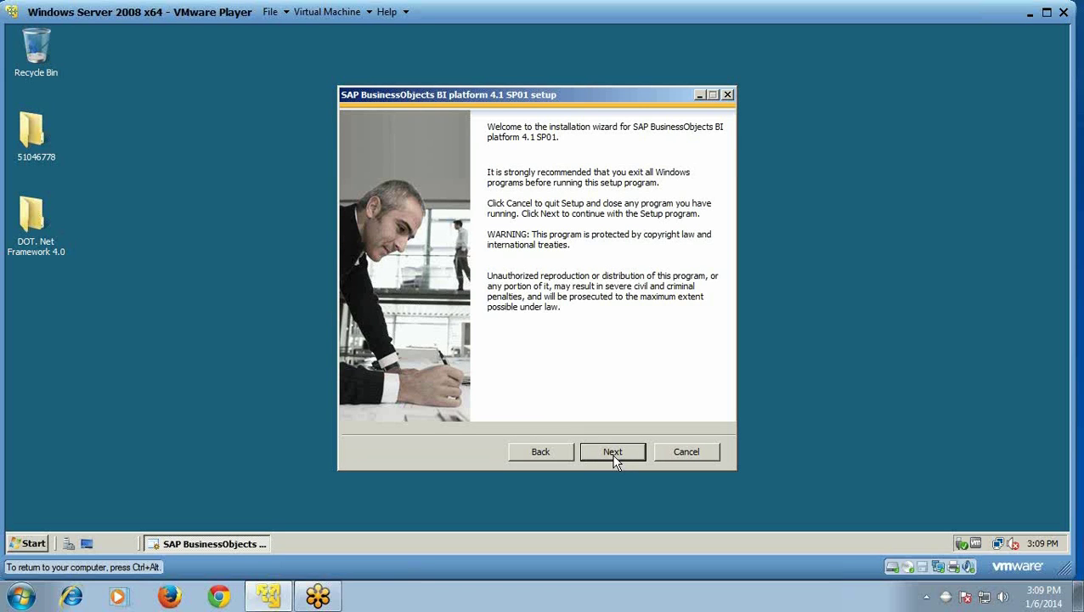
Step: Continue past the welcome page and accept the License Agreement
click(612, 453)
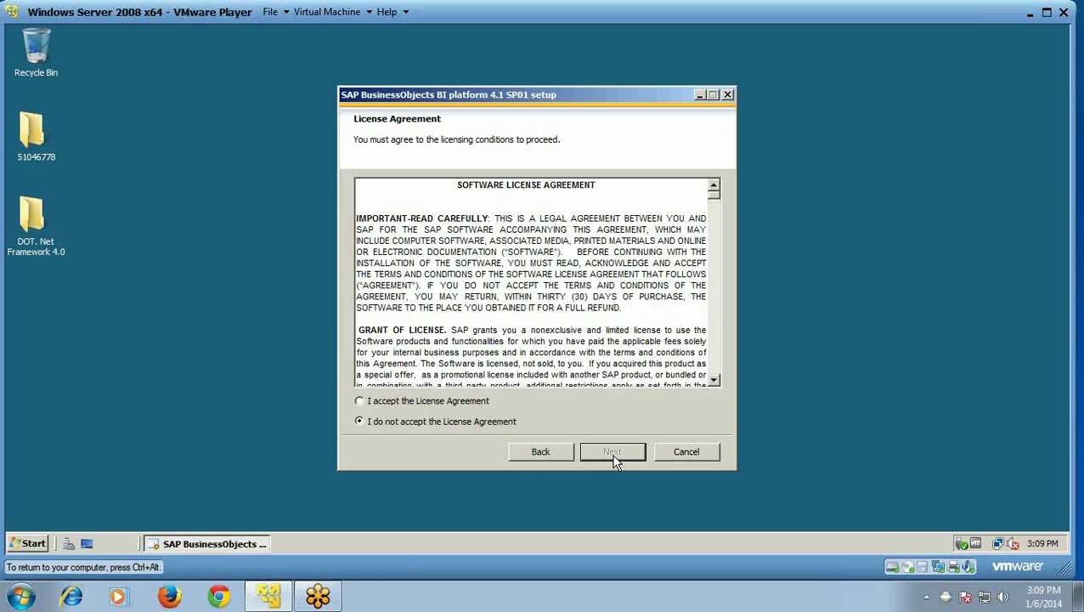
click(359, 402)
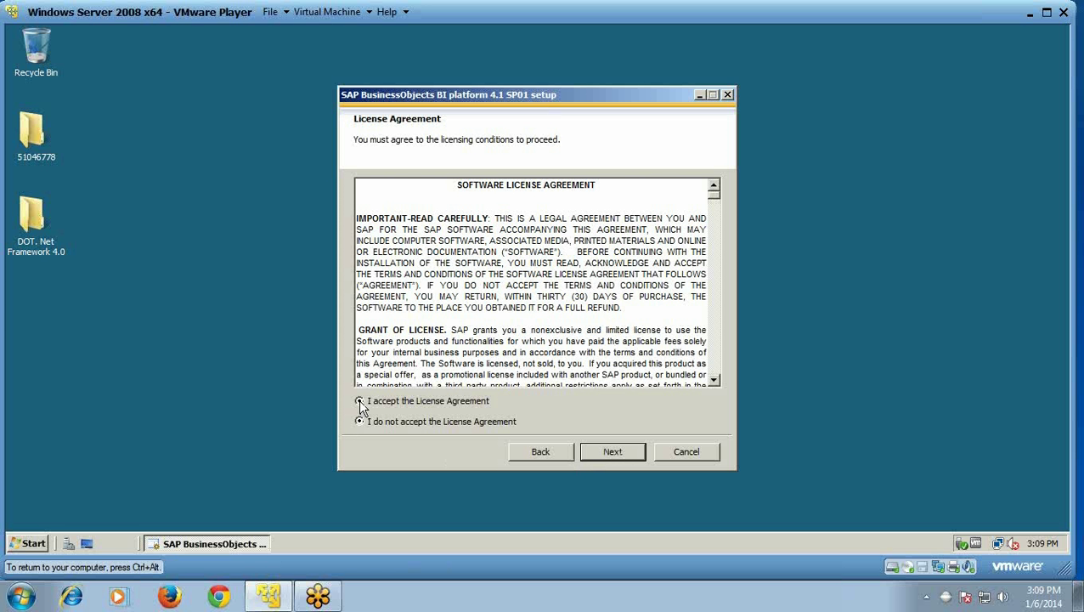
click(613, 452)
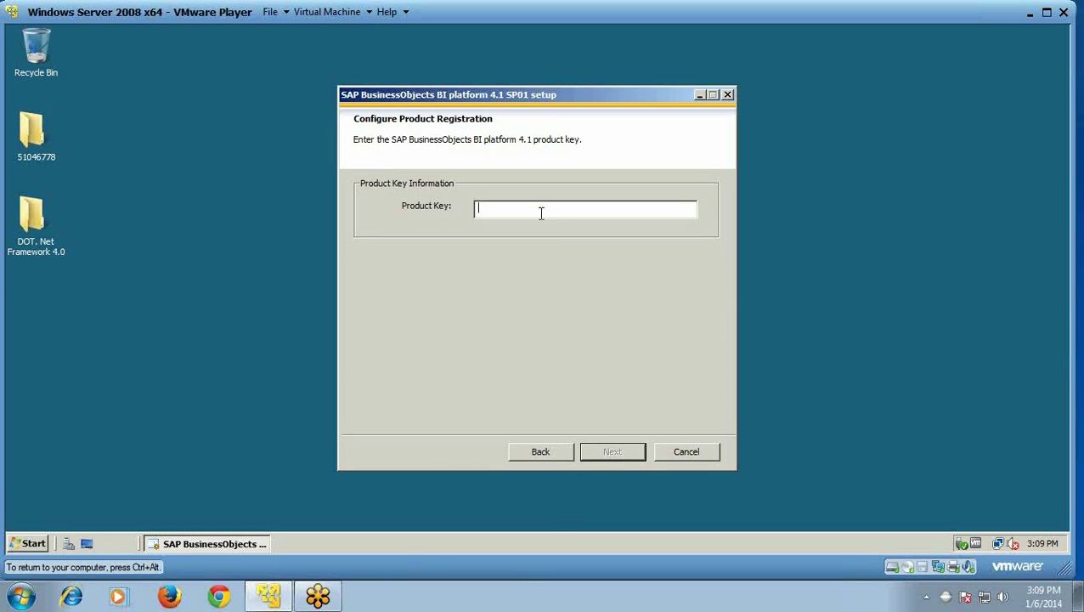
Step: Paste the SAP BusinessObjects BI platform 4.1 product key and submit the product registration
key(ctrl+alt)
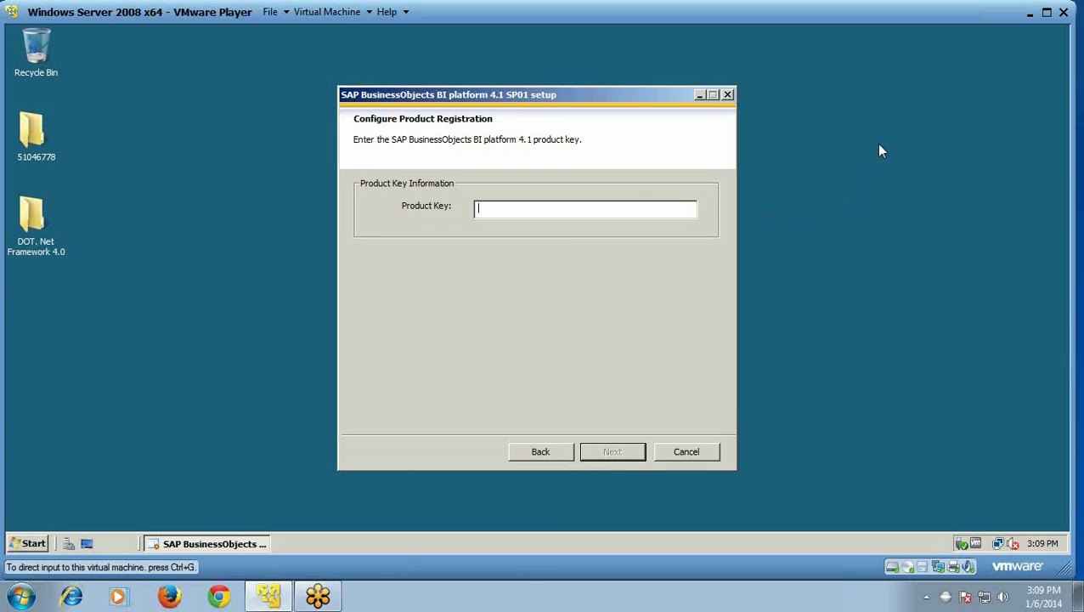
key(ctrl+v)
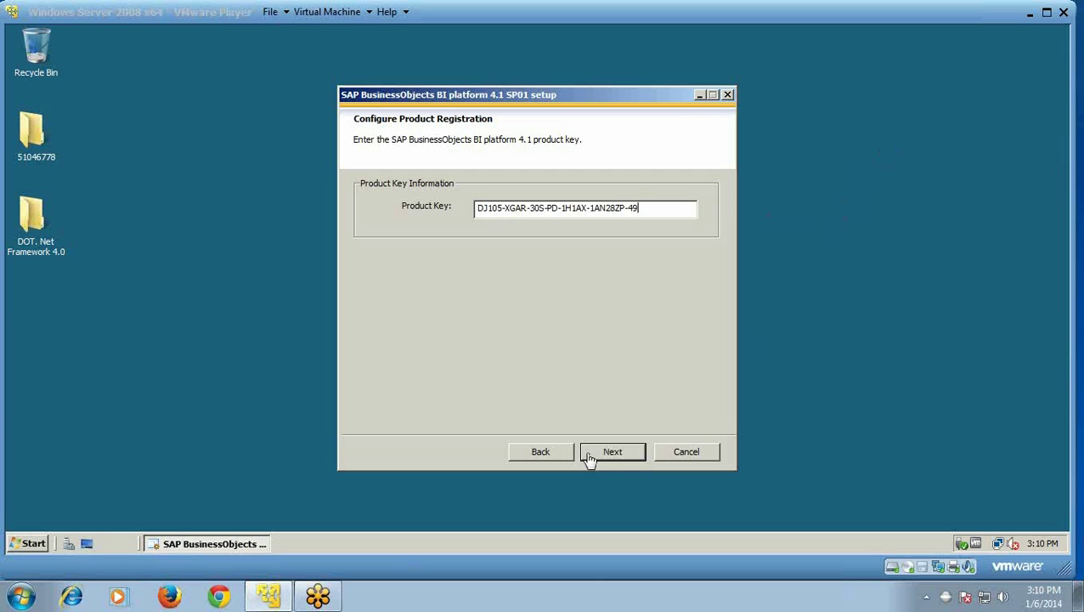
click(613, 456)
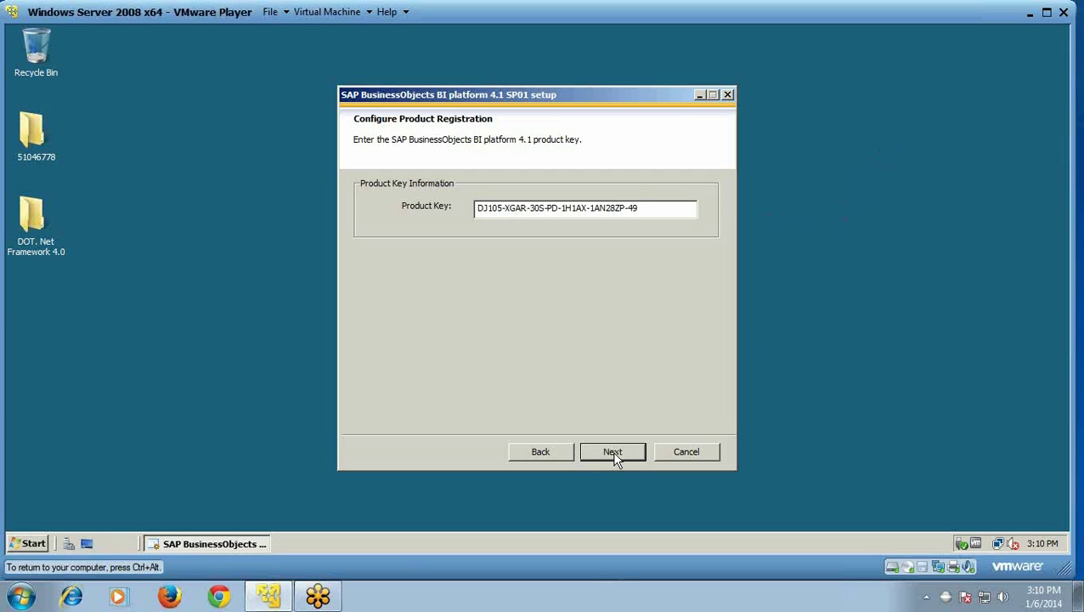
click(613, 456)
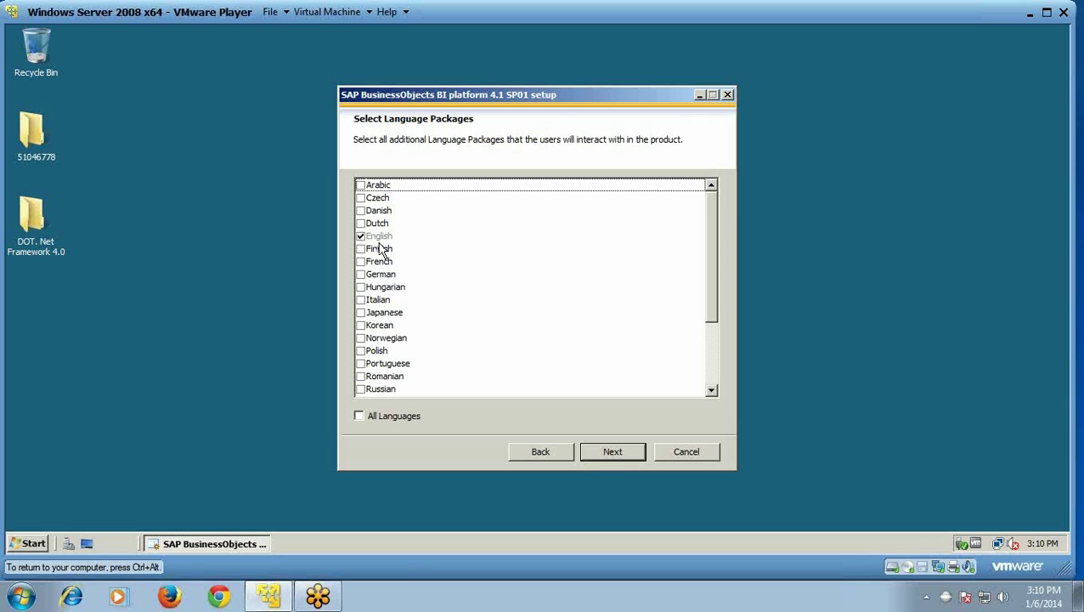
Step: Accept the English language package, the Full install type and the destination folder C:\Program Files (x86)\SAP BusinessObjects\
click(601, 457)
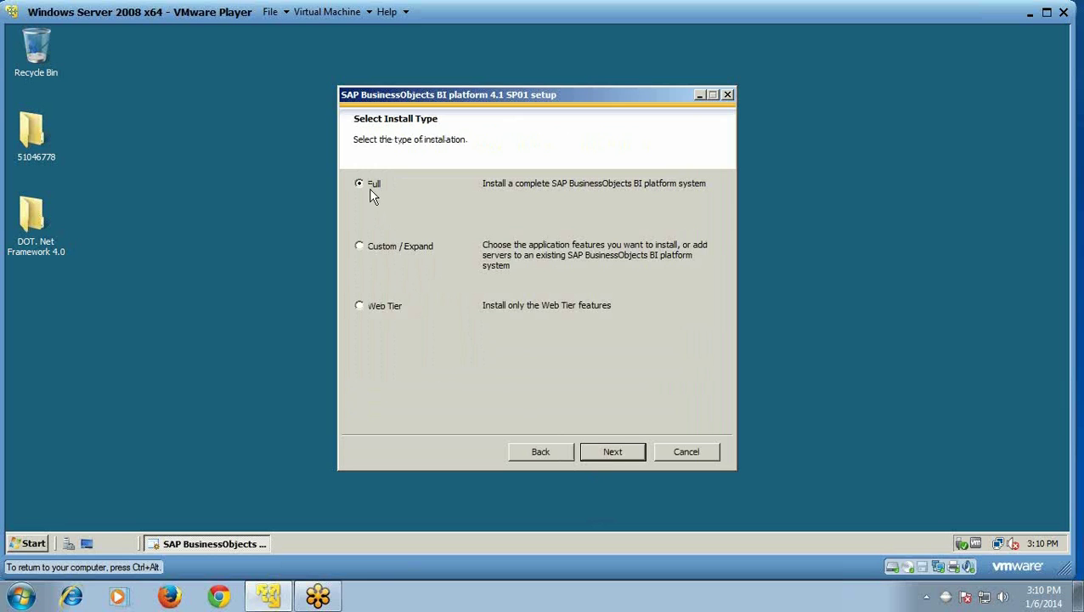
click(603, 455)
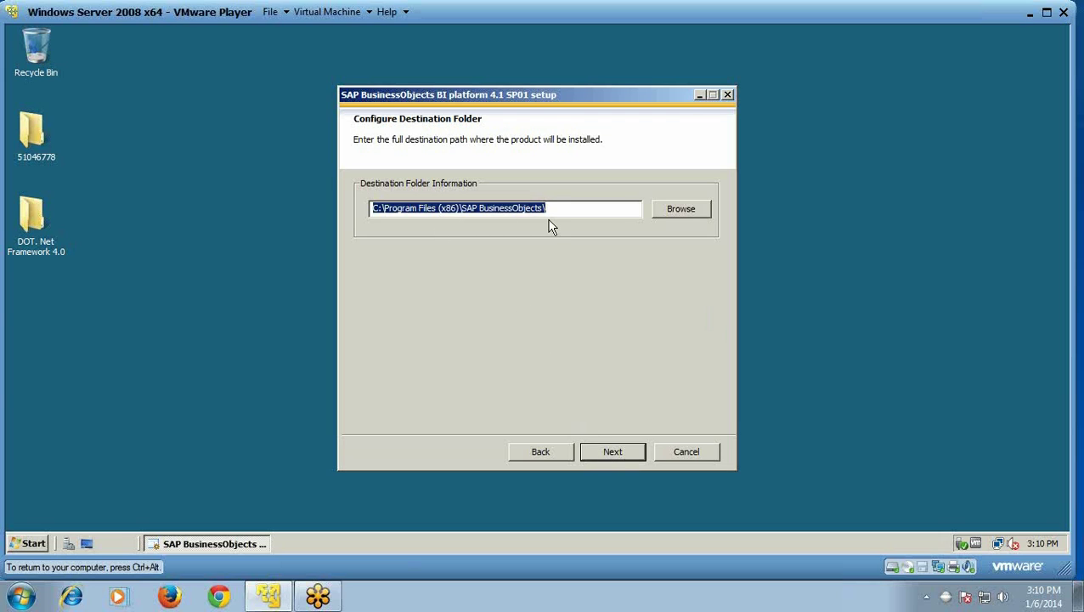
click(604, 455)
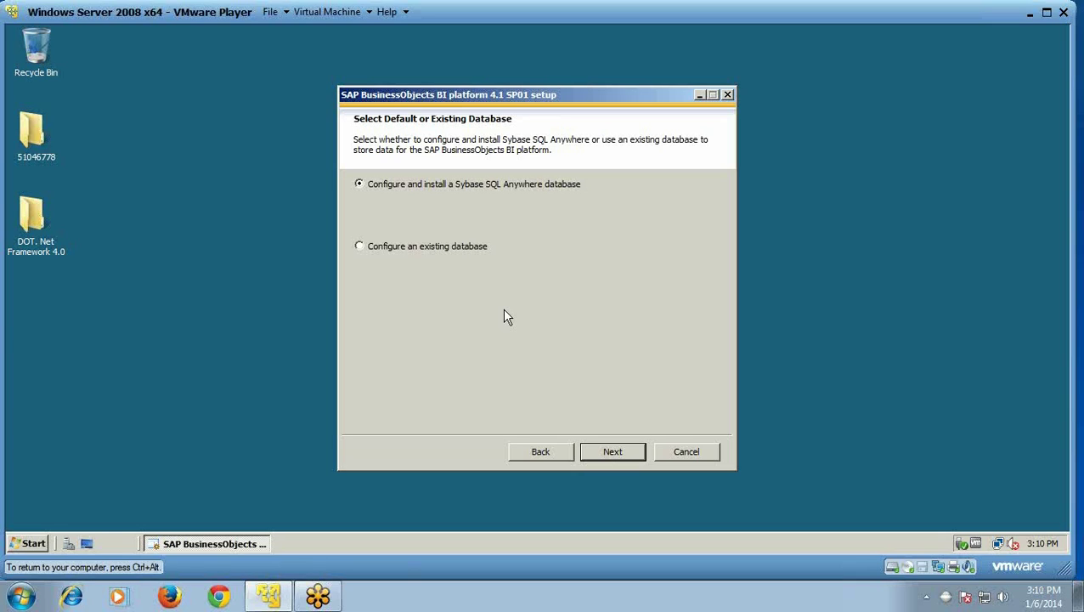
Step: Accept installing the Sybase SQL Anywhere database, the default Tomcat web application server and Subversion version control
click(602, 454)
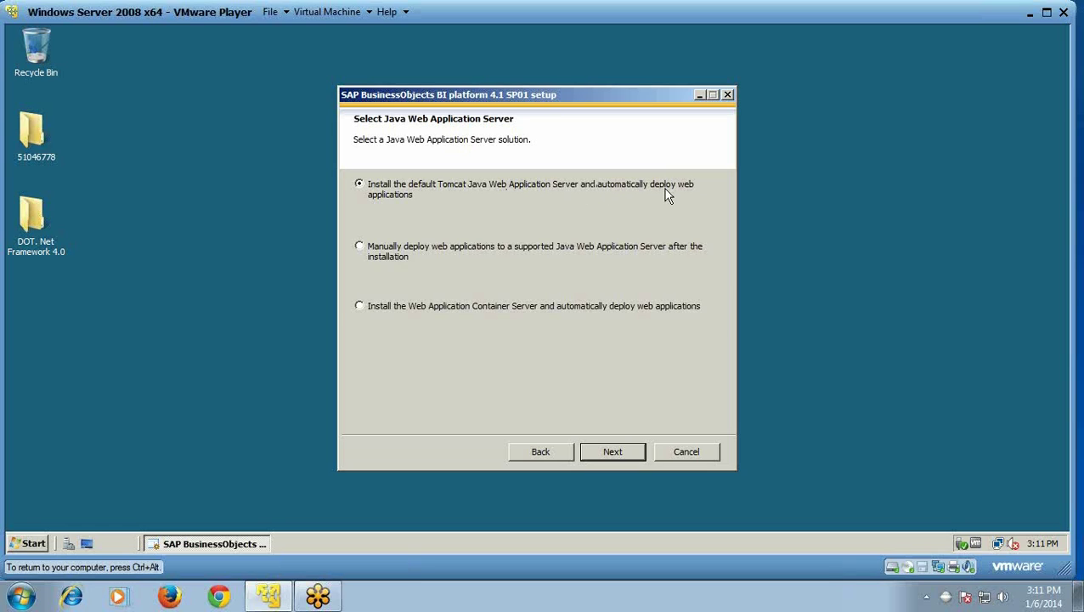
click(613, 451)
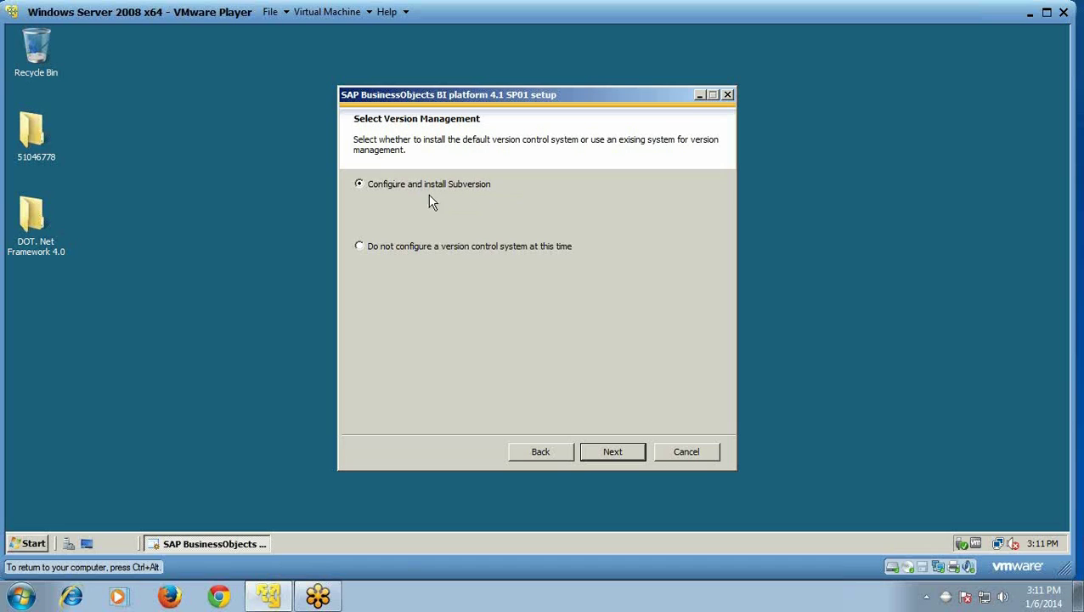
click(608, 453)
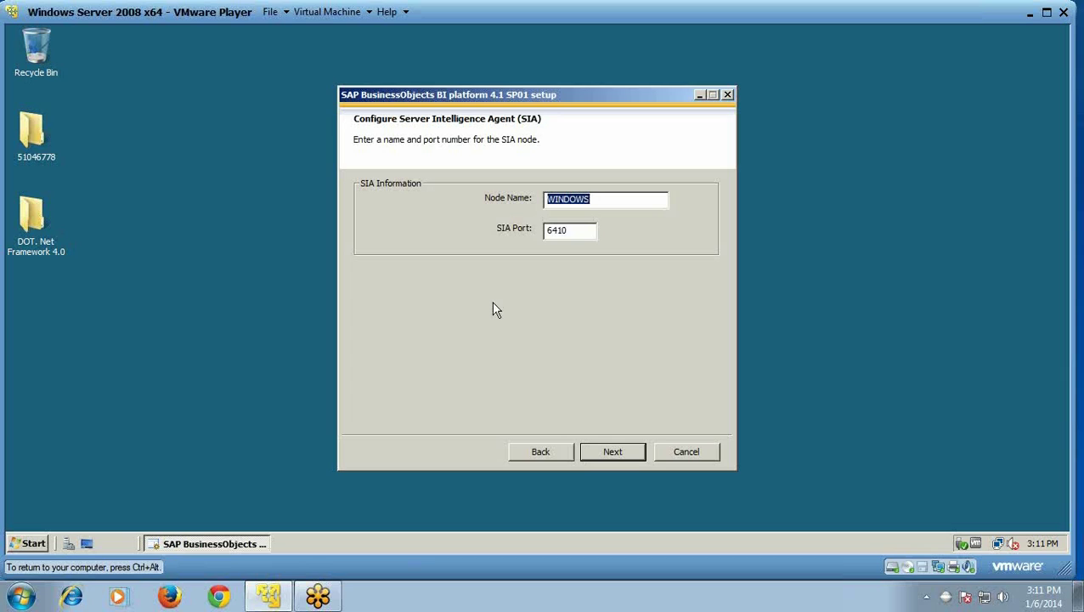
Step: Set the Server Intelligence Agent node name to BONODE, keeping SIA port 6410
click(597, 203)
key(BackSpace)
key(BackSpace)
key(BackSpace)
key(BackSpace)
key(BackSpace)
key(BackSpace)
key(BackSpace)
text(BONODE)
click(609, 453)
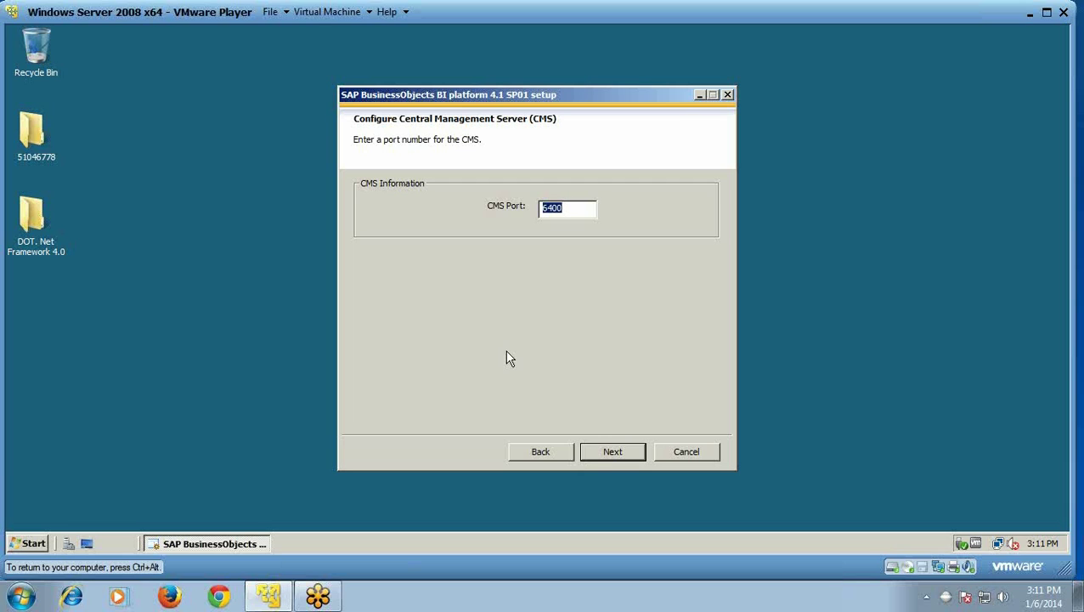
Step: Keep CMS port 6400 and submit the administrator account password and the CMS cluster key
click(603, 450)
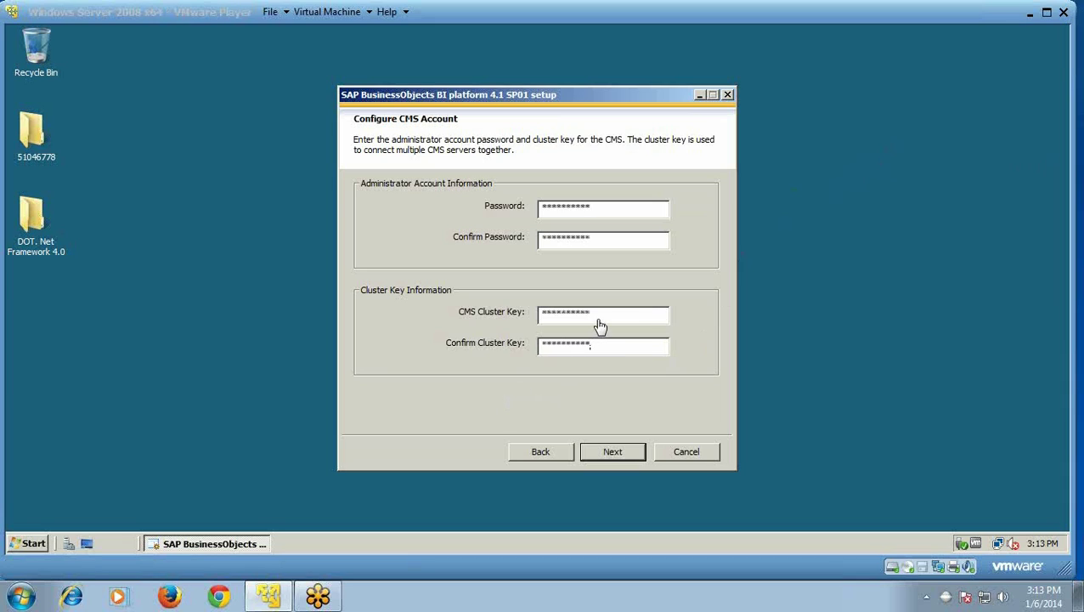
click(615, 457)
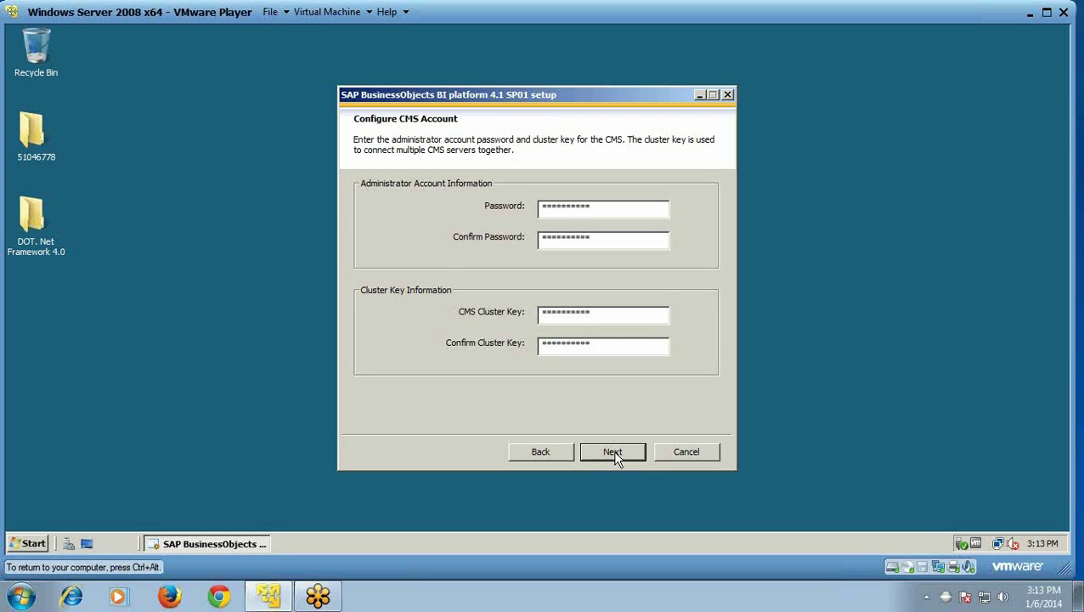
click(613, 452)
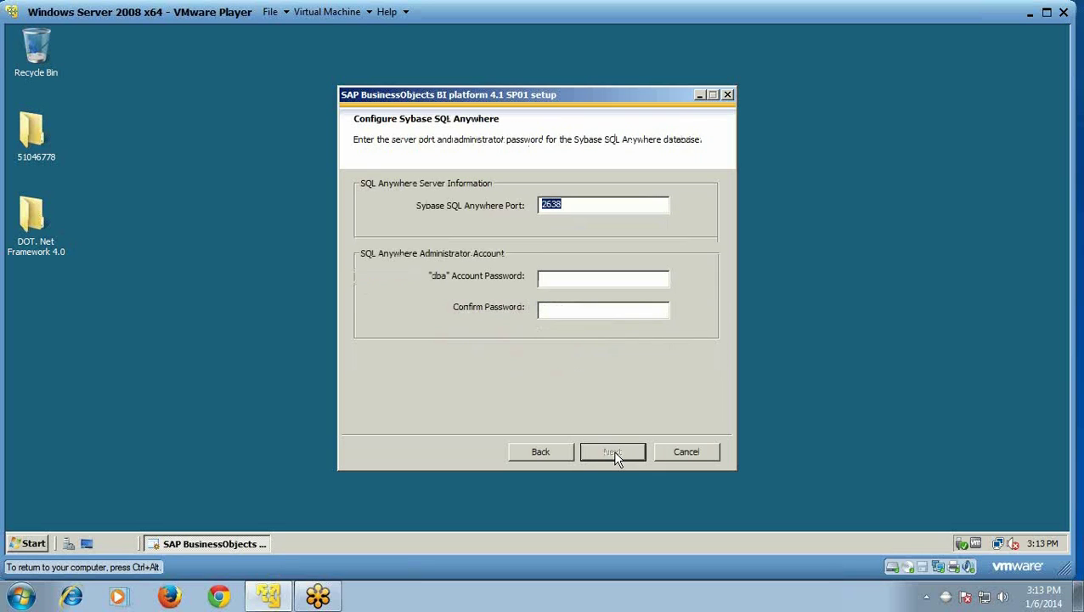
Step: Enter and confirm the "dba" account password for Sybase SQL Anywhere, keeping port 2638
click(589, 280)
text(*********)
click(590, 313)
text(****)
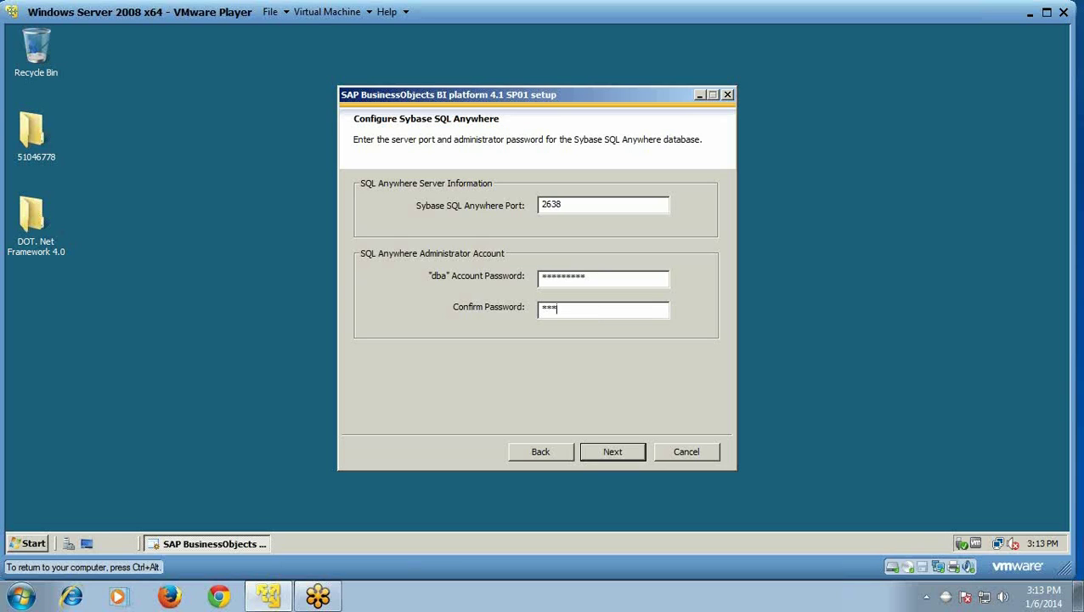
text(*****)
click(619, 456)
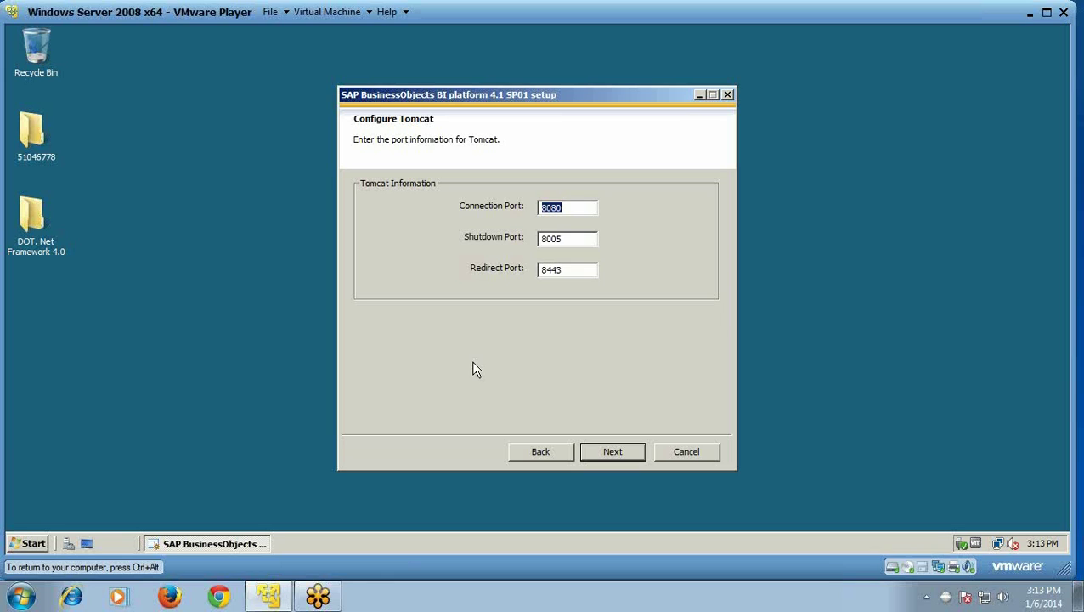
Step: Accept Tomcat ports 8080, 8005 and 8443 and HTTP listening port 6405
click(619, 456)
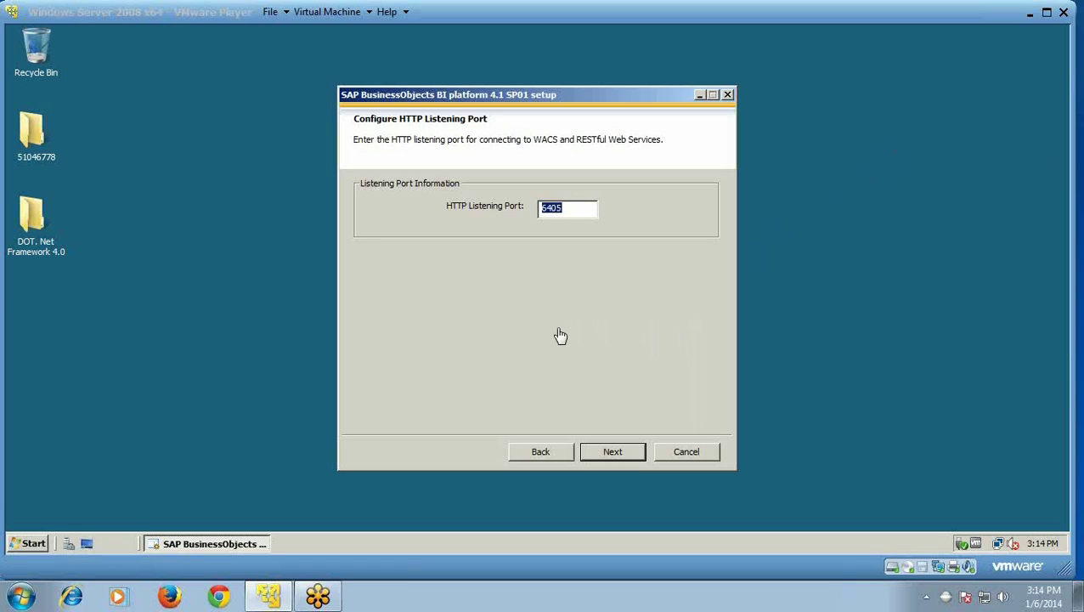
click(614, 453)
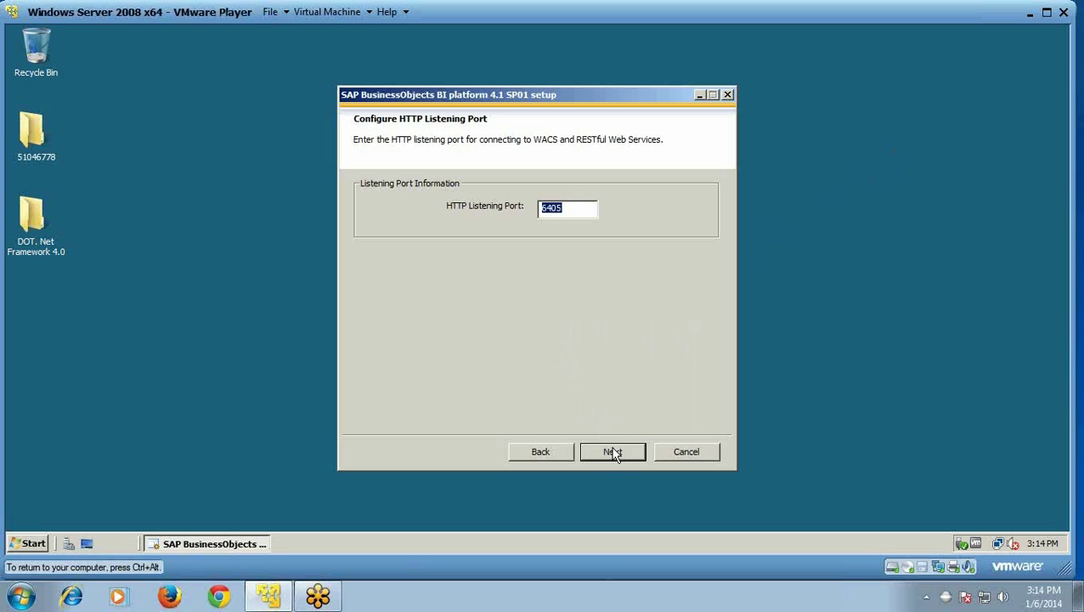
click(615, 456)
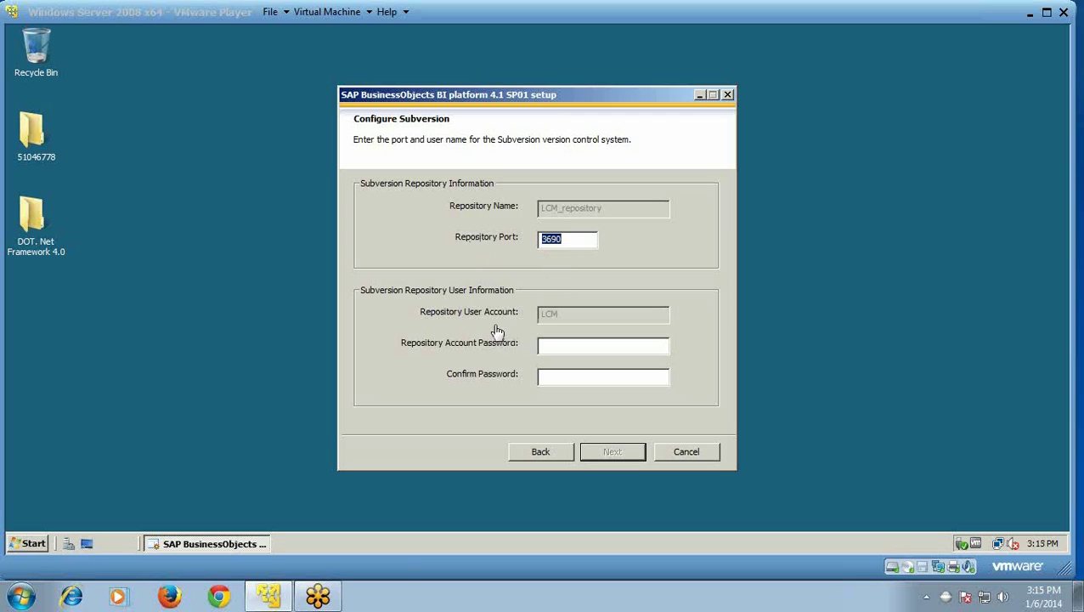
Step: Enter and confirm the Subversion repository account password for the LCM user, keeping repository port 3690
click(553, 345)
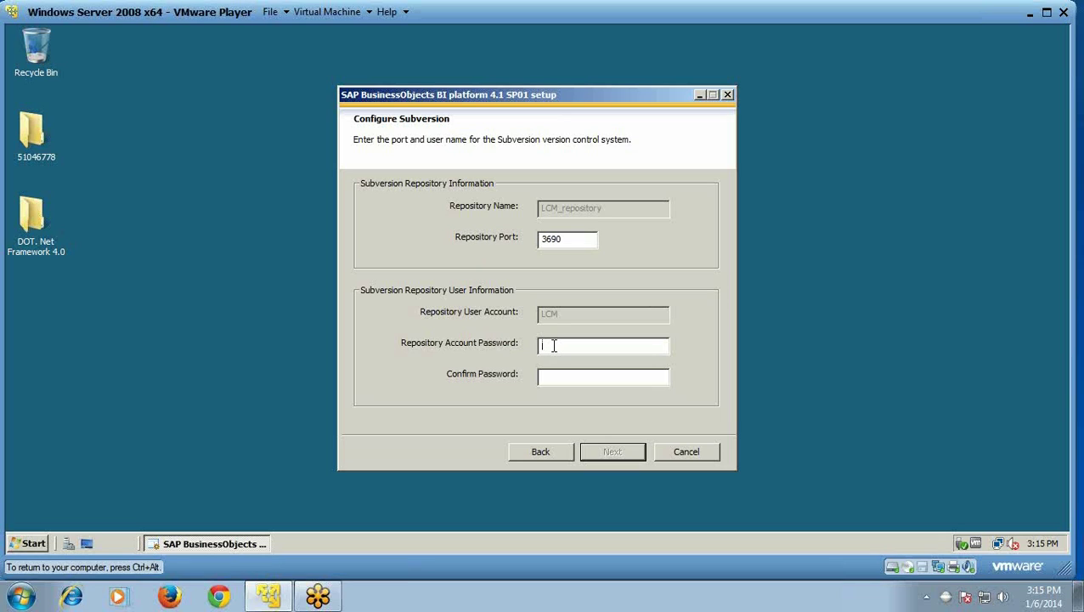
text(**********)
click(567, 383)
text(**********)
click(874, 306)
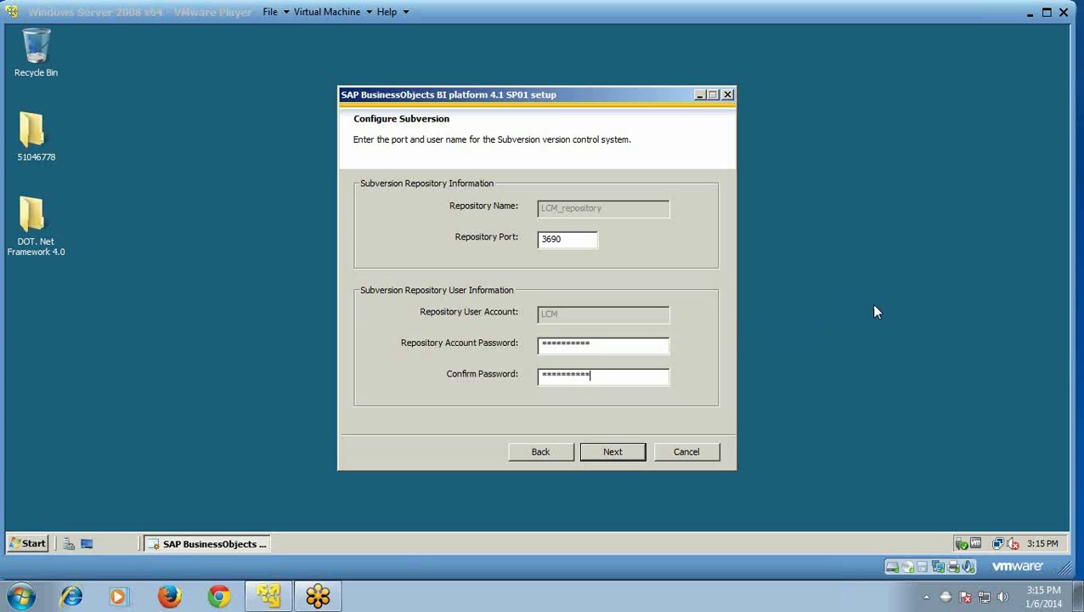
click(623, 457)
click(612, 451)
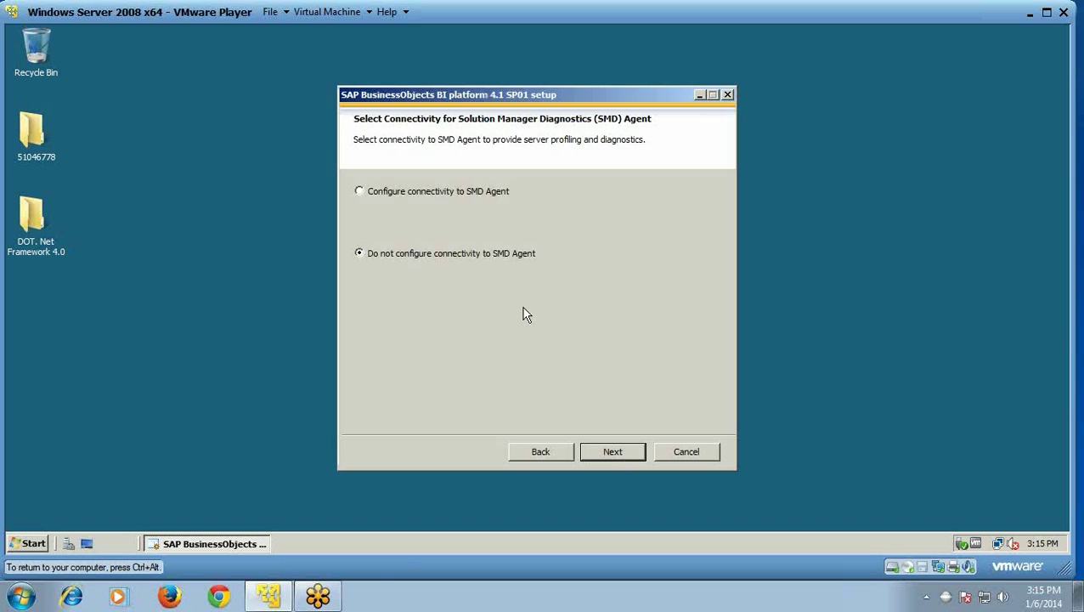
Step: Check the SMD Agent host and port settings, but continue with connectivity to the SMD Agent not configured
click(360, 194)
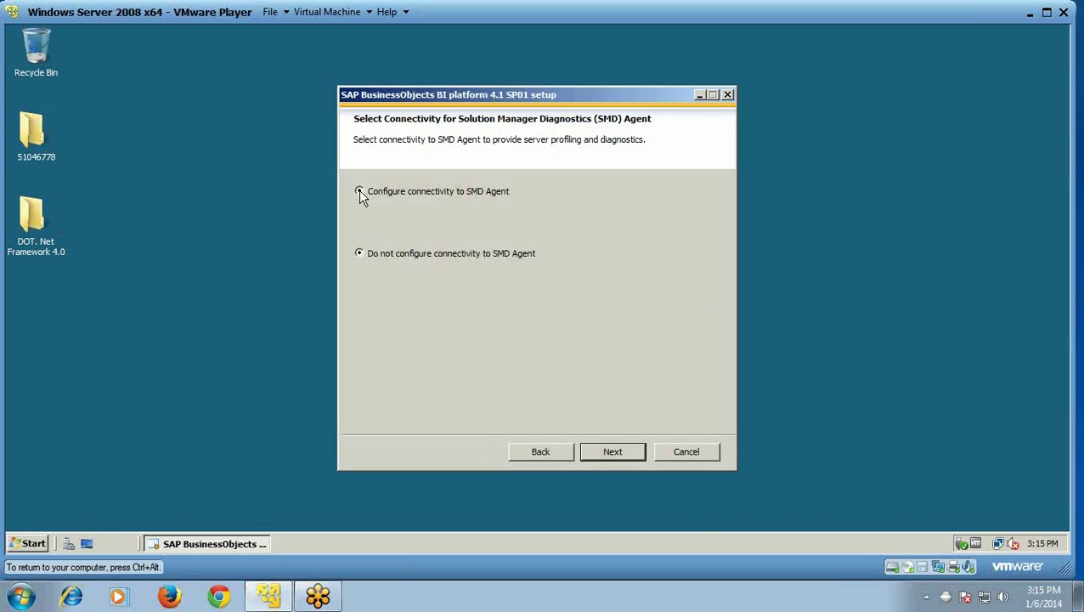
click(626, 460)
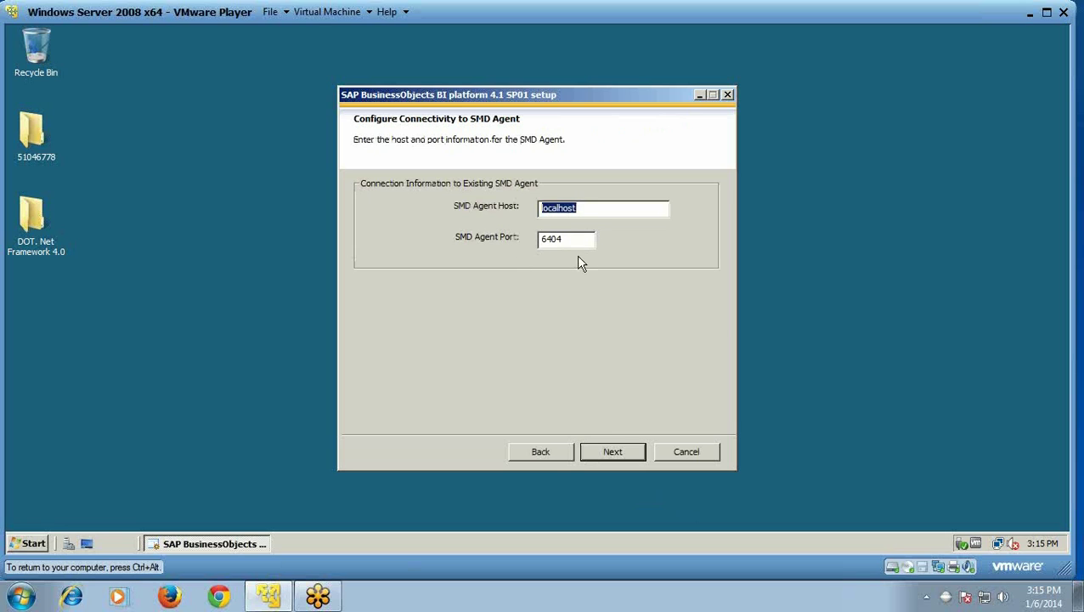
click(538, 452)
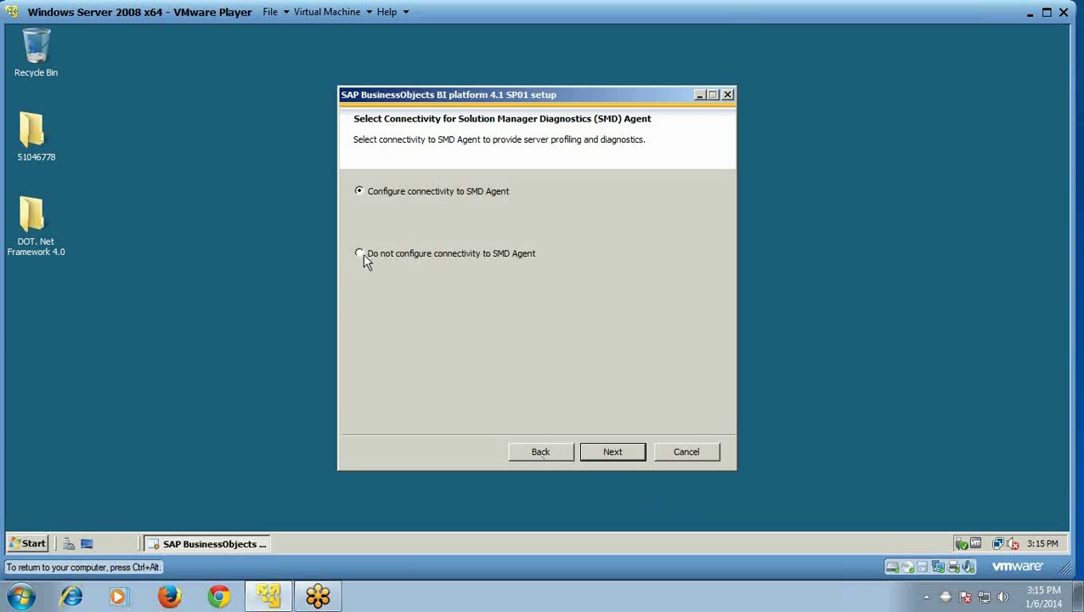
click(613, 456)
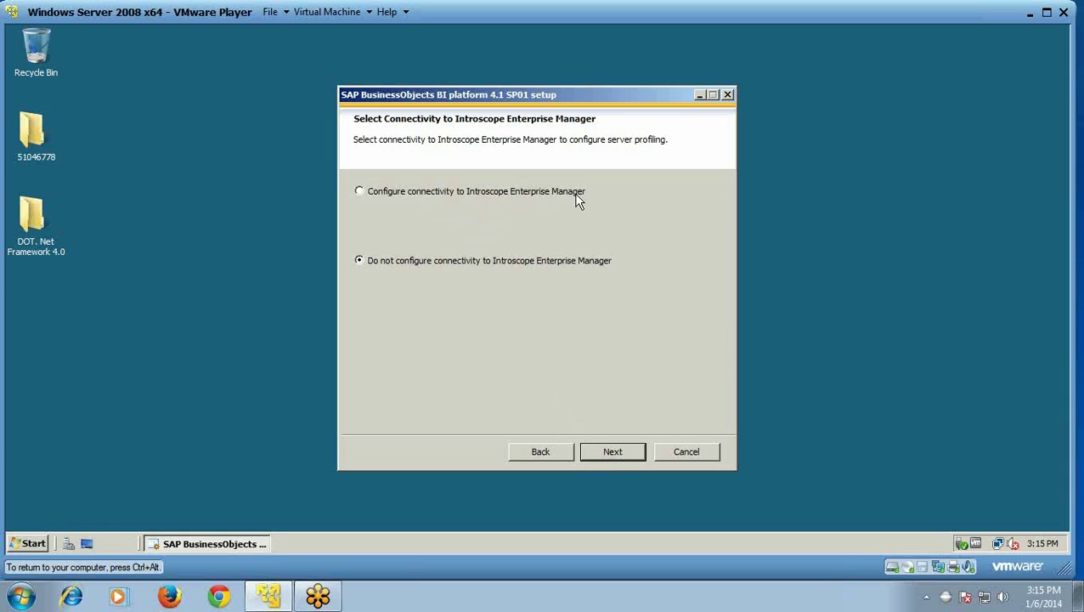
Step: Check the Introscope host and port settings, but continue with connectivity to Introscope Enterprise Manager not configured
click(613, 451)
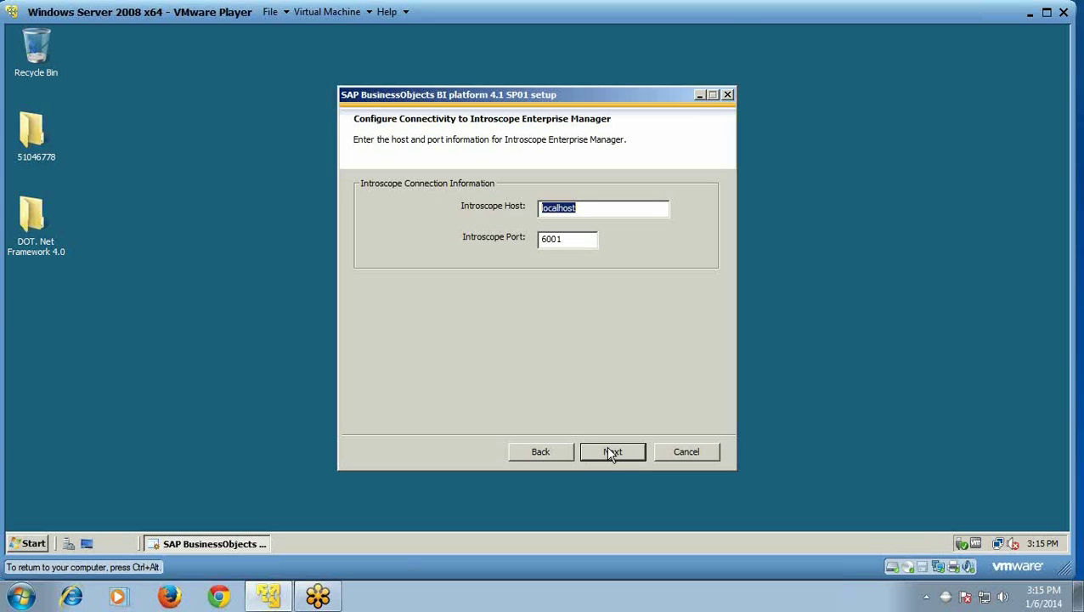
click(553, 452)
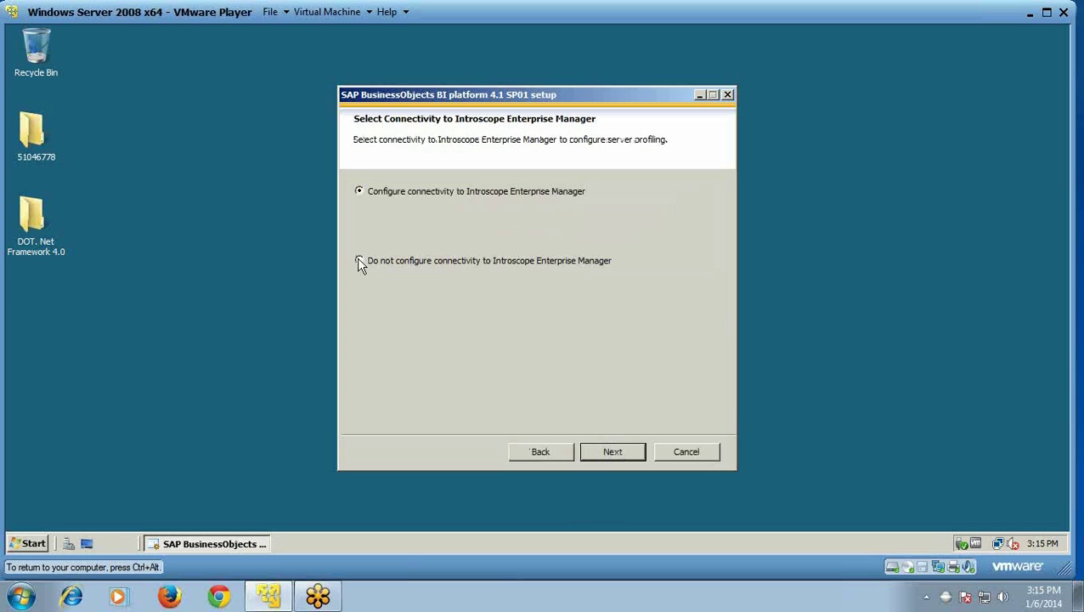
click(612, 452)
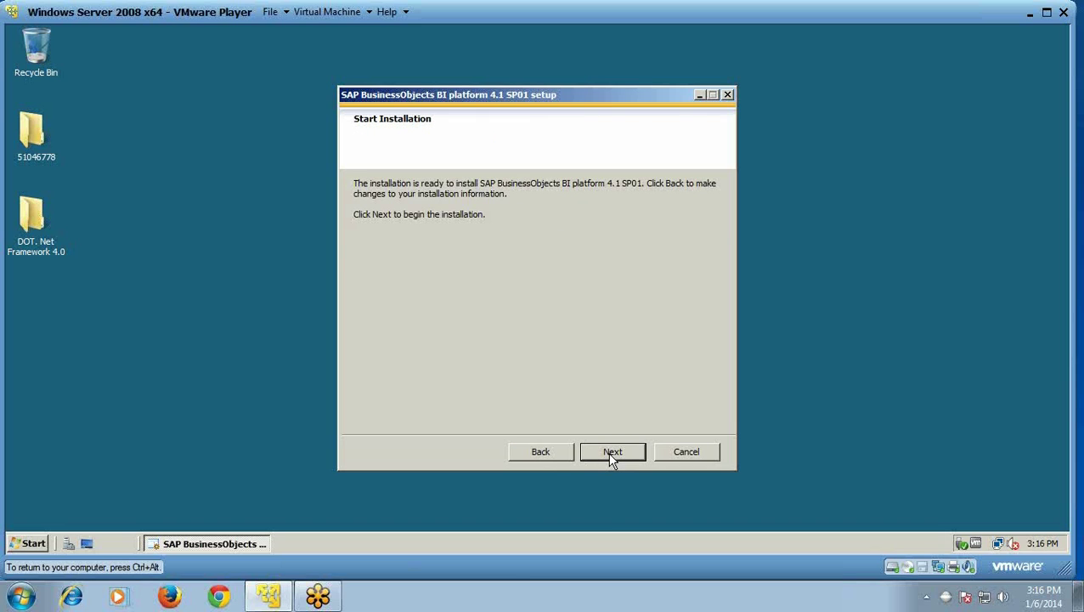
Step: Start the installation of SAP BusinessObjects BI platform 4.1 SP01
click(611, 455)
click(612, 451)
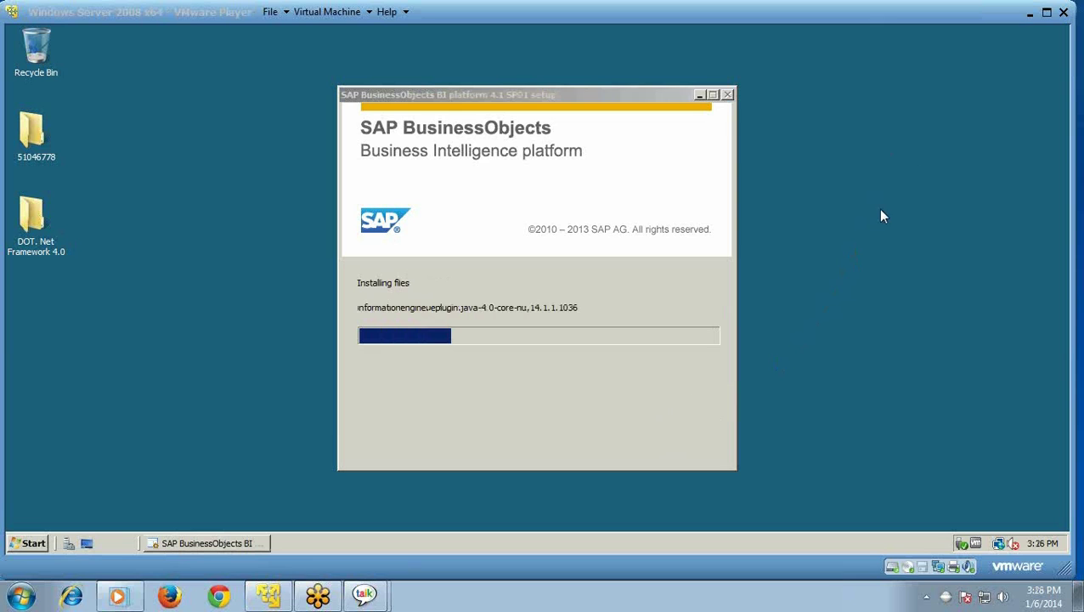
click(1046, 12)
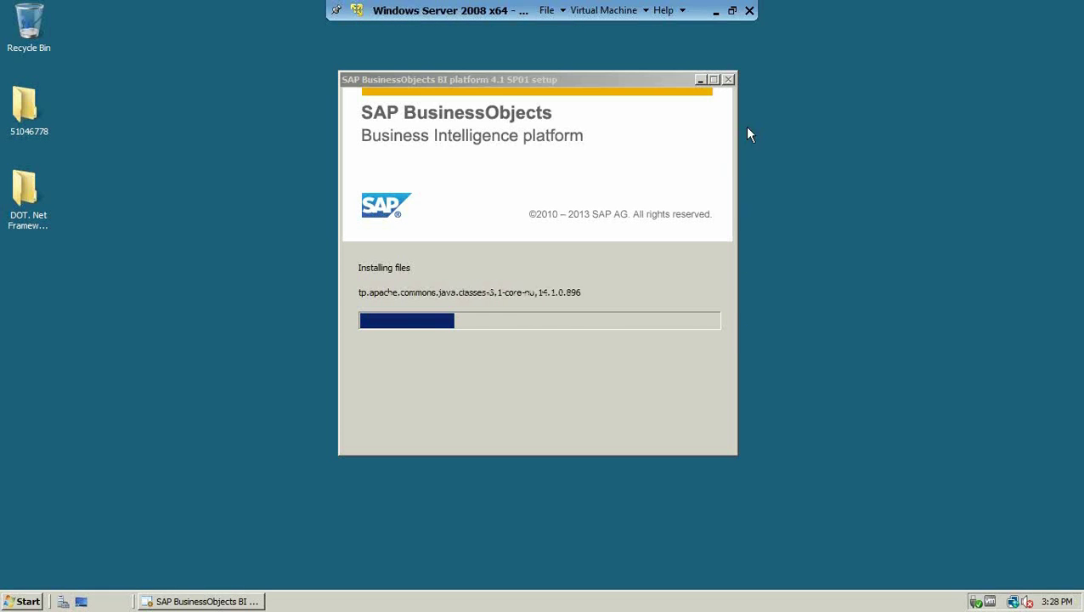
click(731, 11)
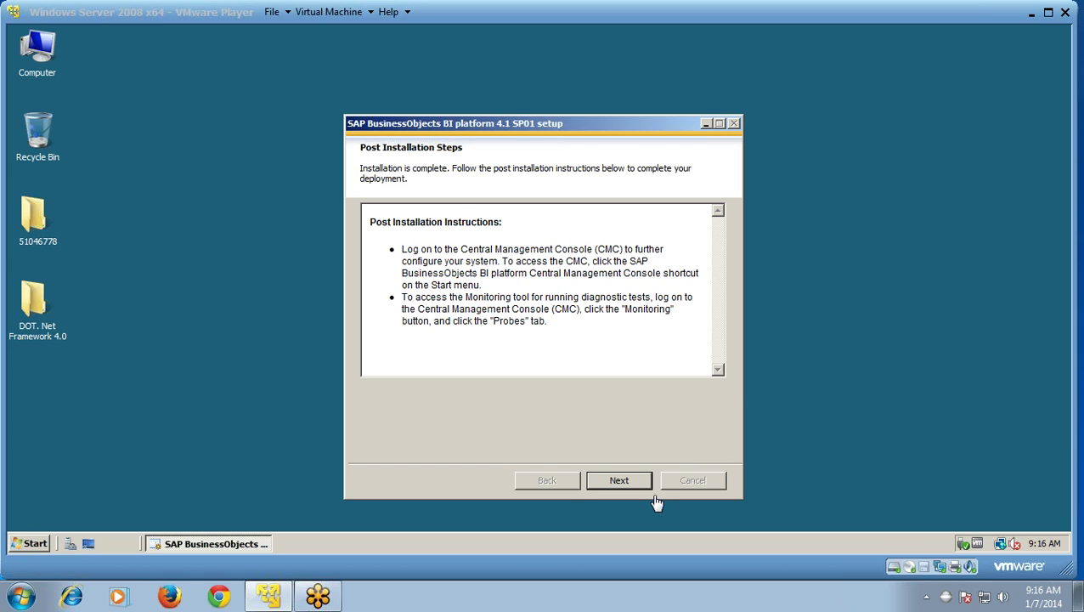
Step: Continue past the post installation instructions and finish the BI platform 4.1 SP01 setup
click(627, 489)
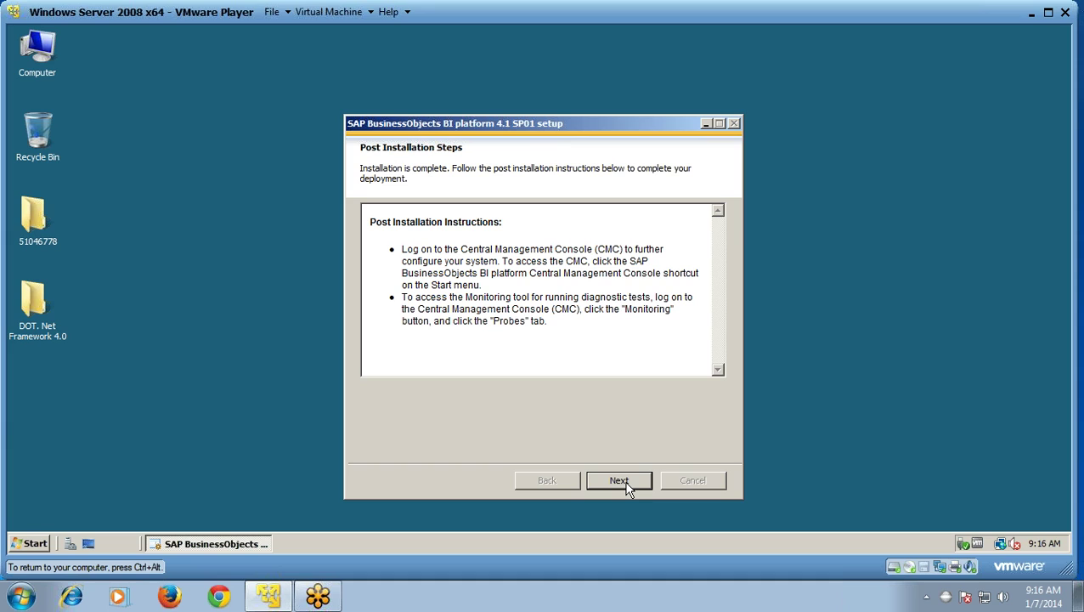
click(619, 480)
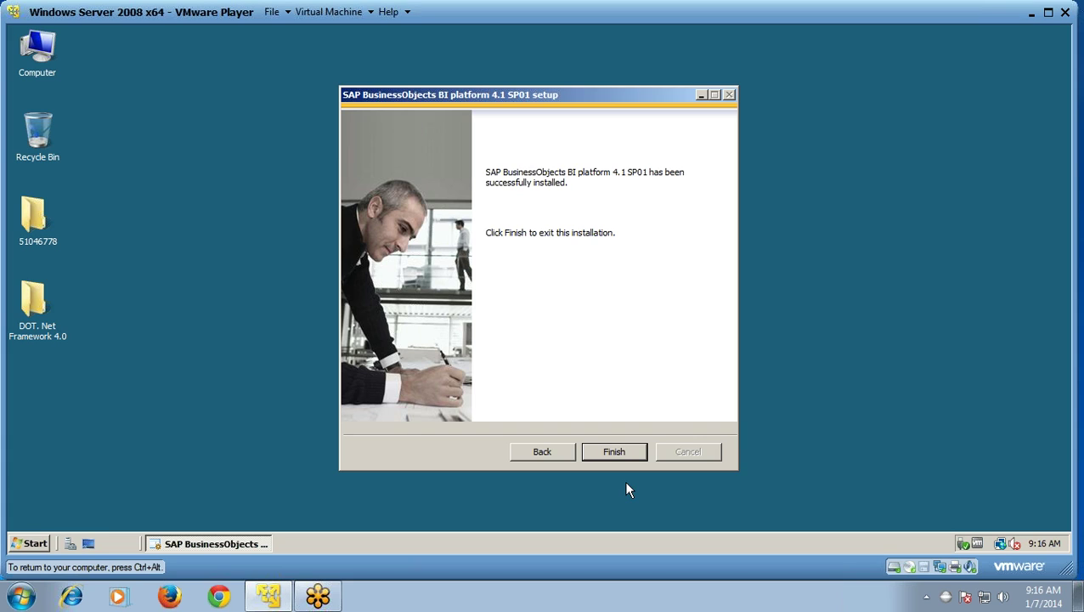
click(619, 463)
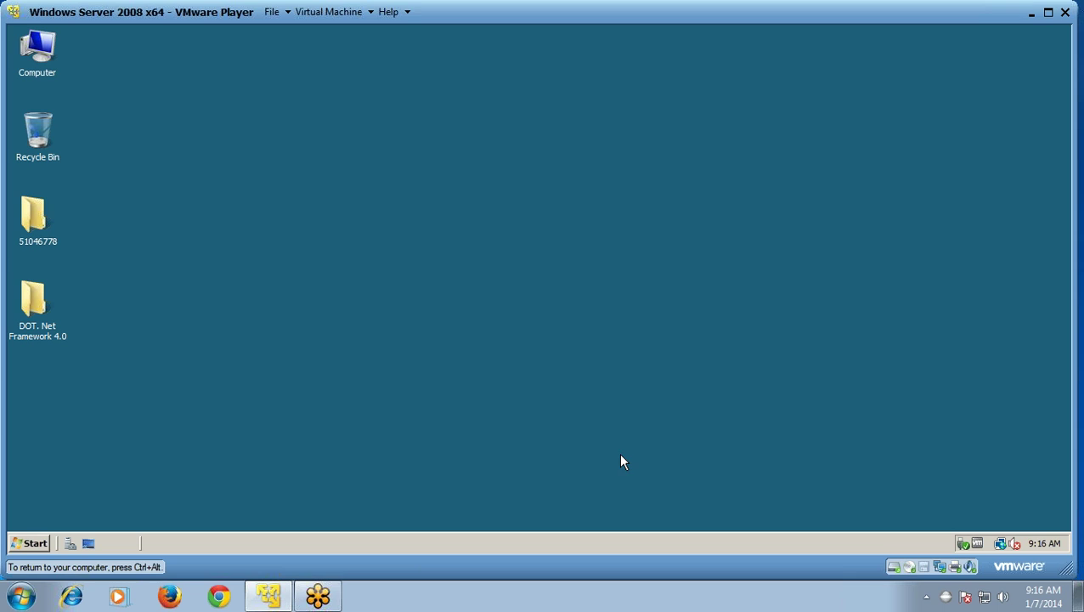
key(ctrl+alt)
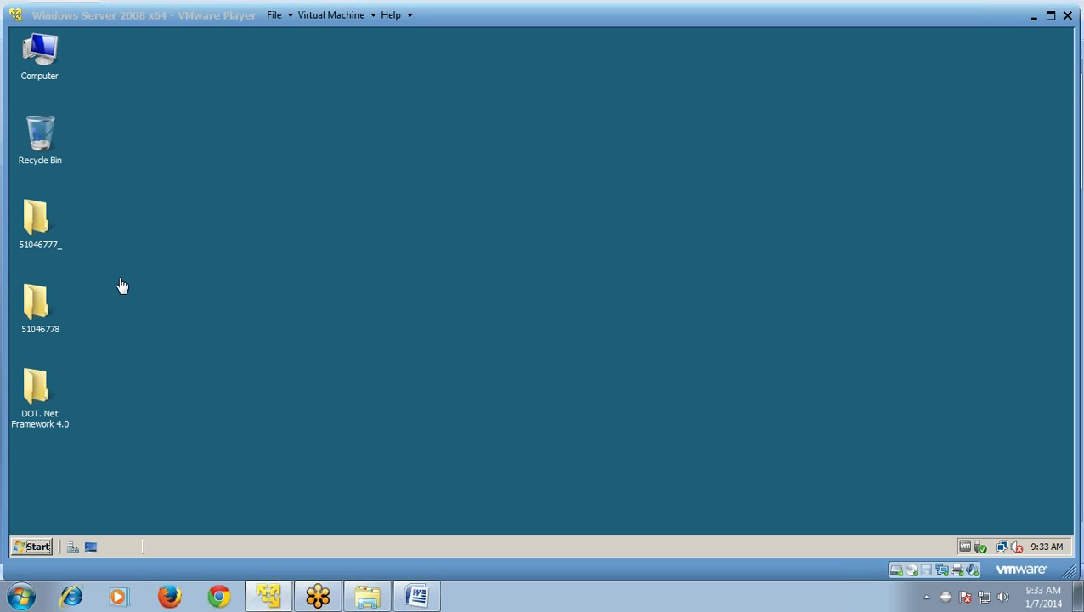
Step: Try to run the client tools setup application from 51046777_ > DATA_UNITS > BusinessObjectsClient
click(37, 220)
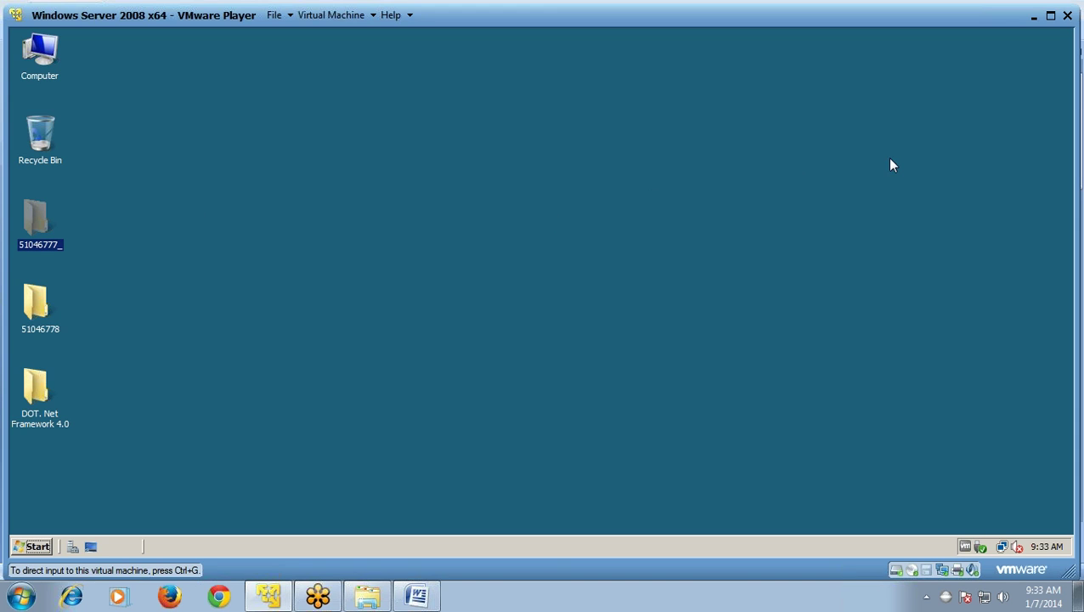
key(Return)
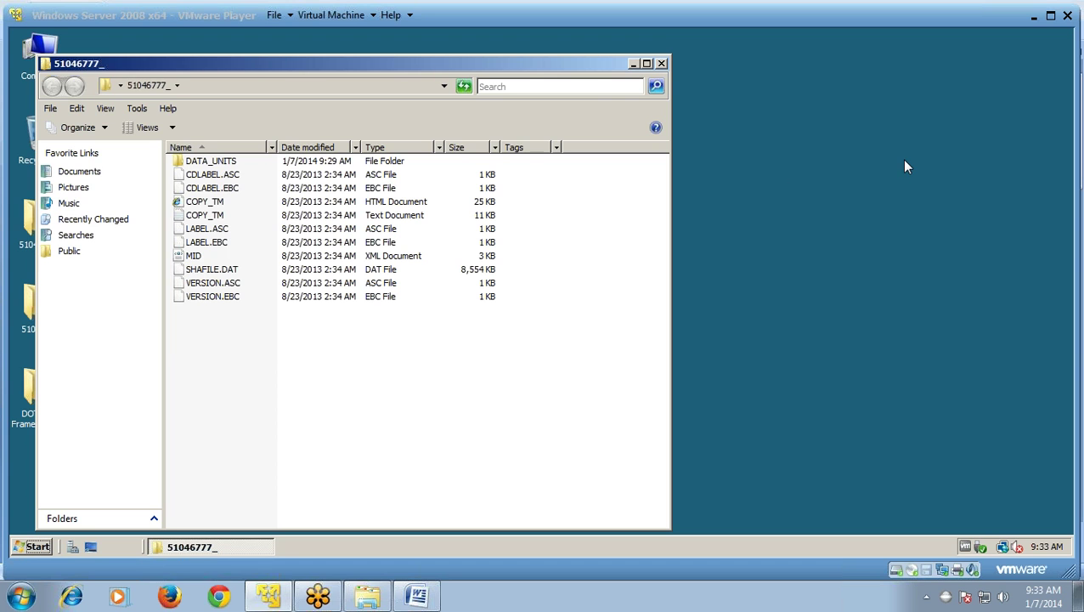
click(309, 164)
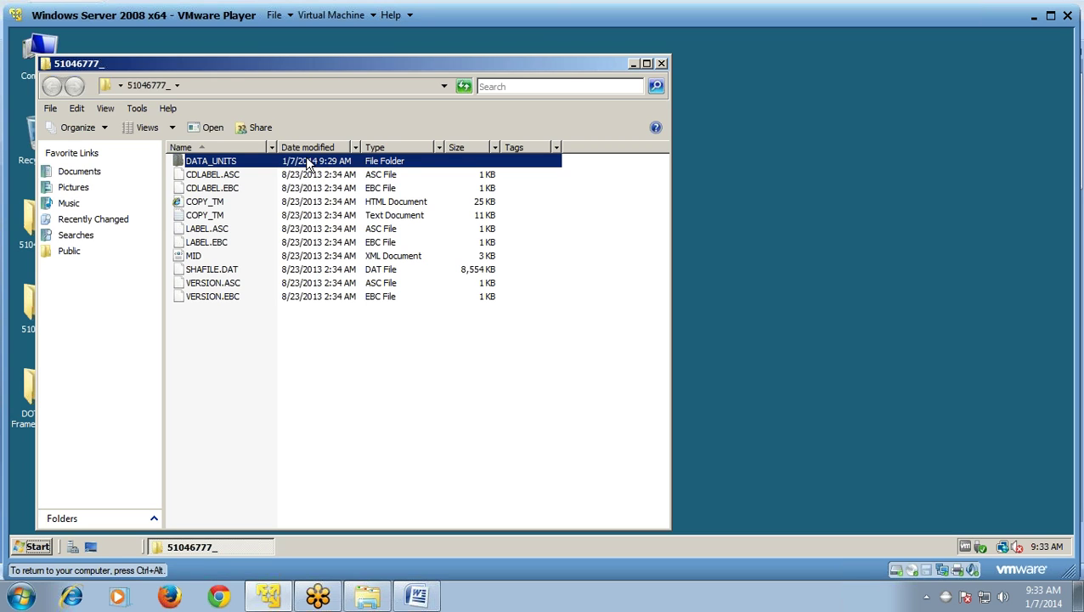
double_click(310, 164)
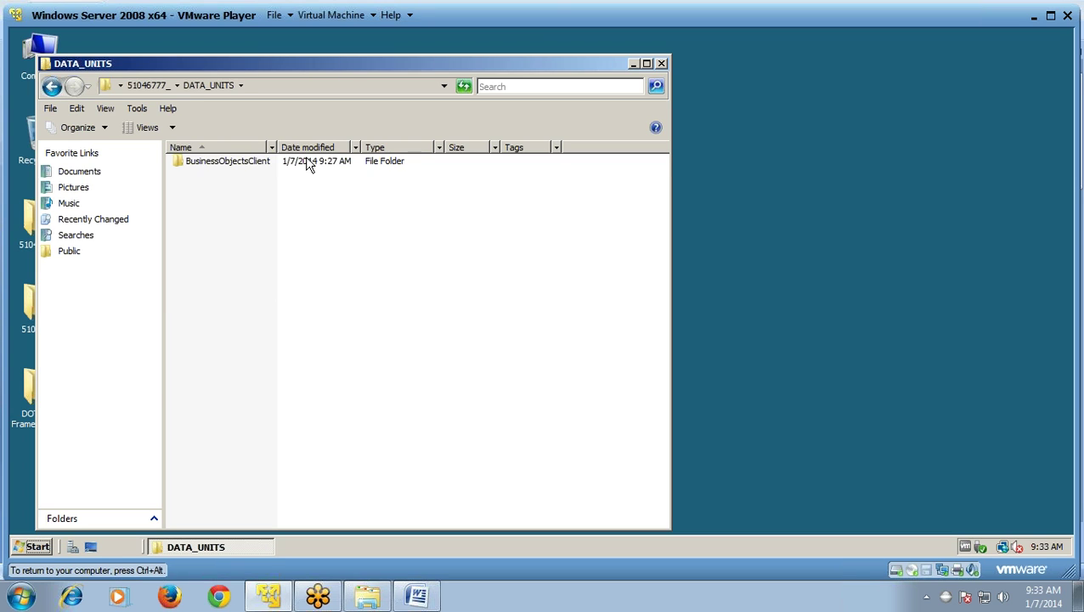
click(308, 164)
double_click(308, 162)
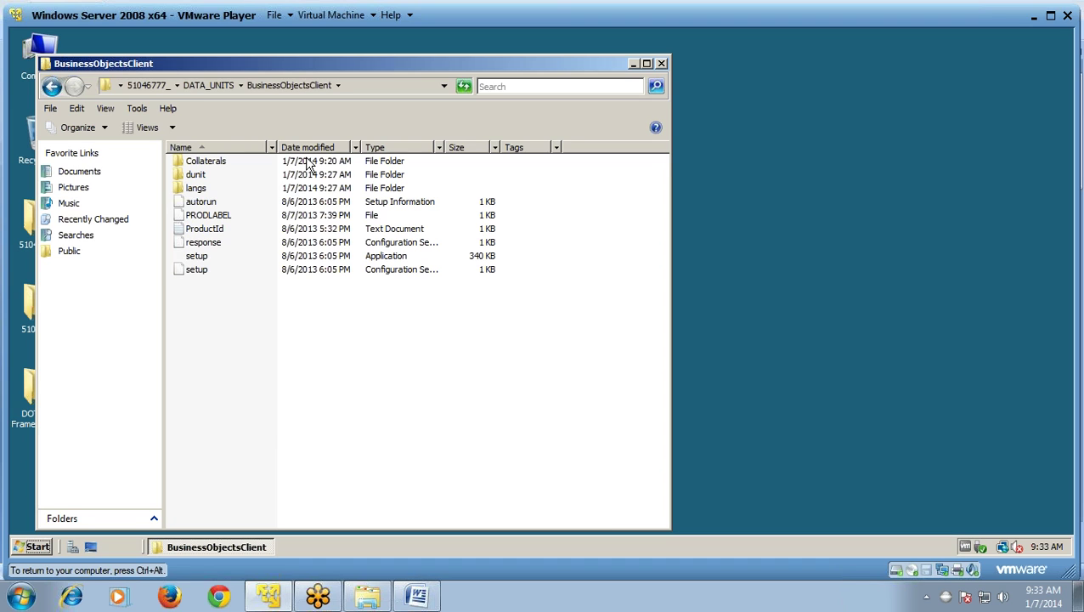
double_click(258, 260)
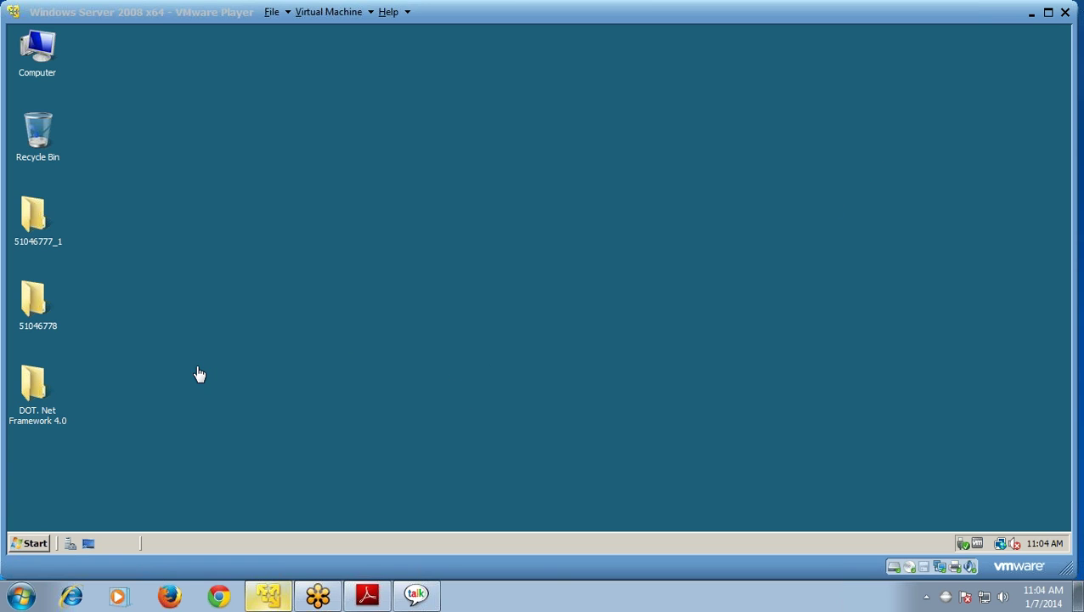
Step: Launch the client tools setup application from 51046777_1 > 51046777_ > DATA_UNITS > BusinessObjectsClient and minimize the folder window
click(35, 216)
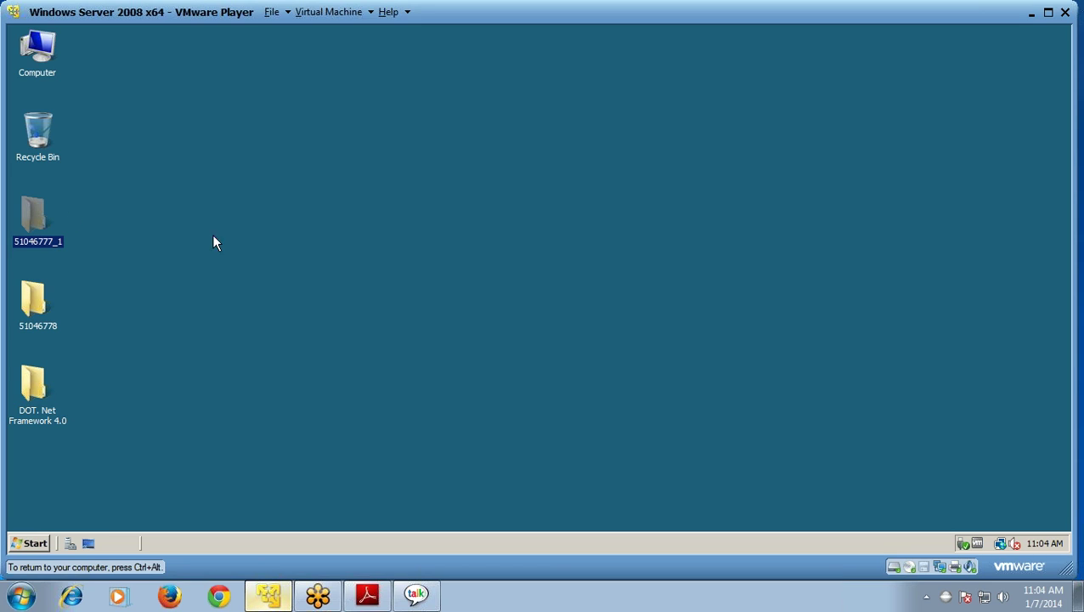
key(ctrl+alt)
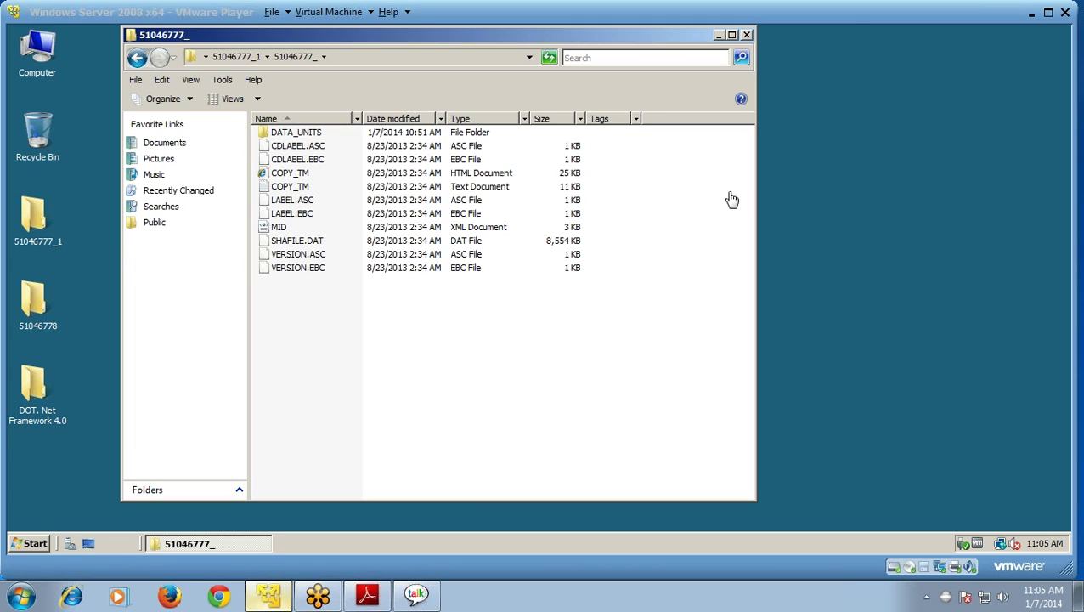
click(351, 134)
double_click(350, 134)
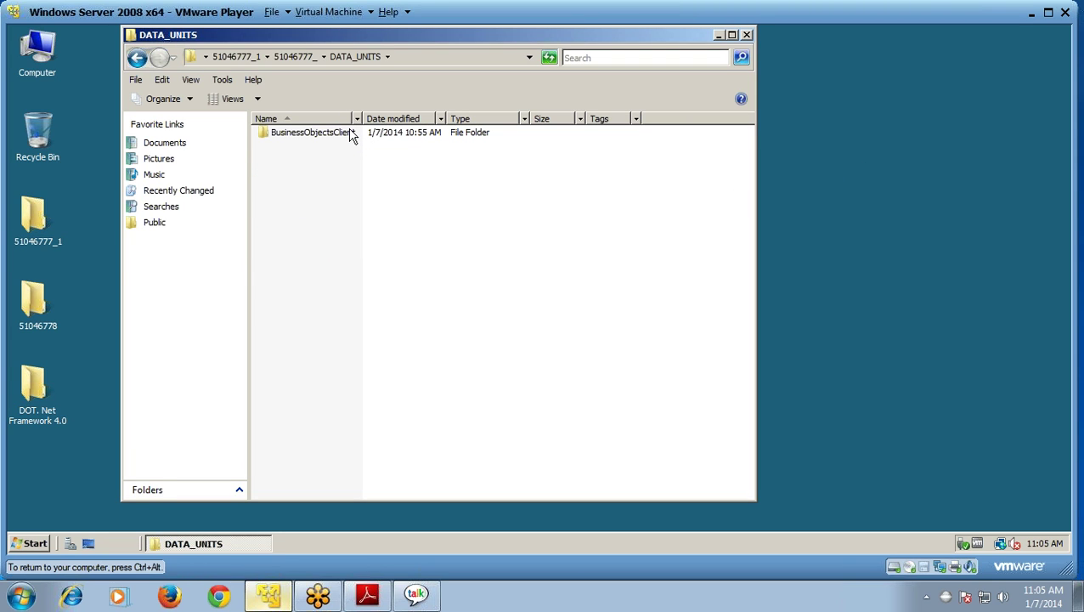
double_click(351, 134)
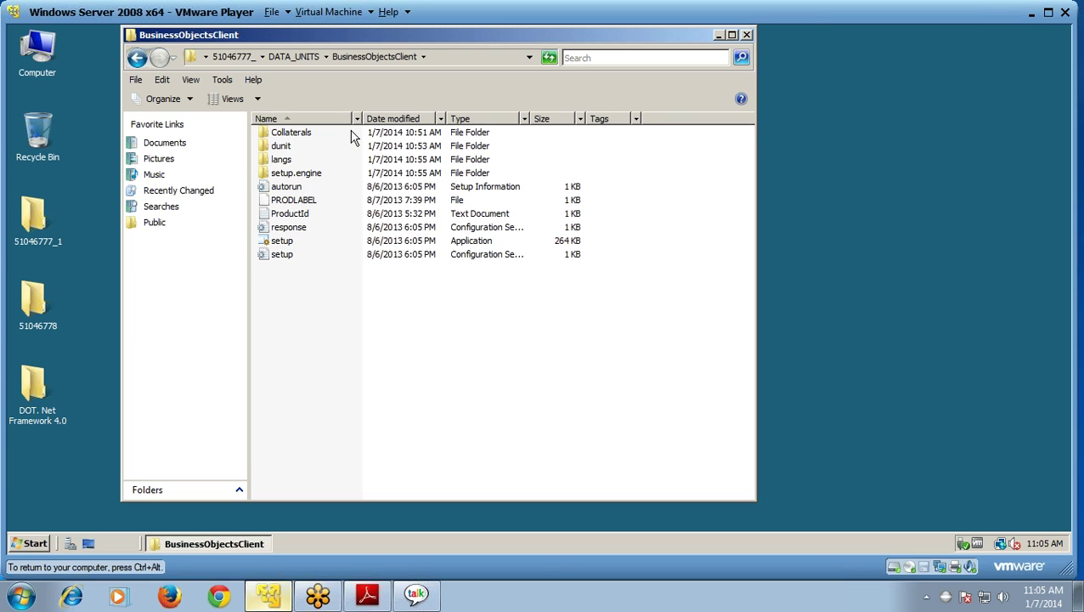
double_click(334, 243)
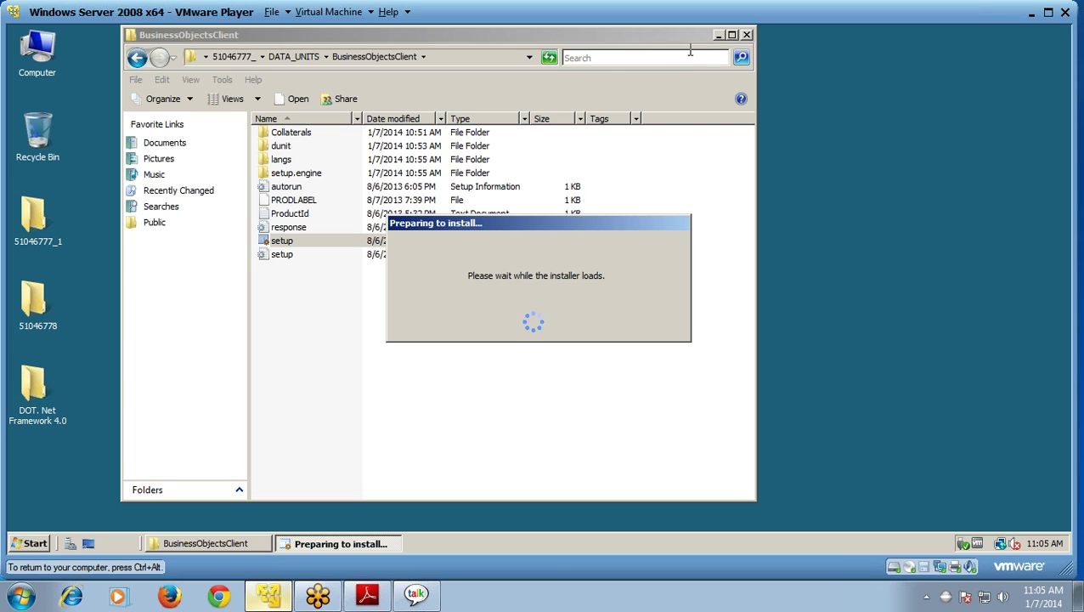
click(718, 35)
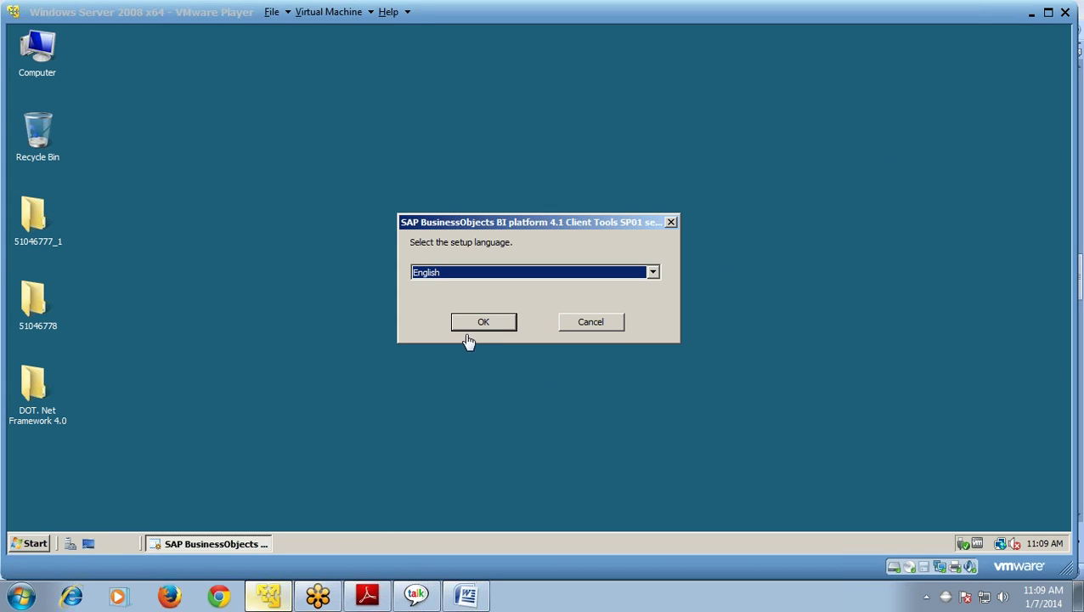
Step: Choose English as the Client Tools setup language and continue past the prerequisites check
click(481, 329)
click(481, 329)
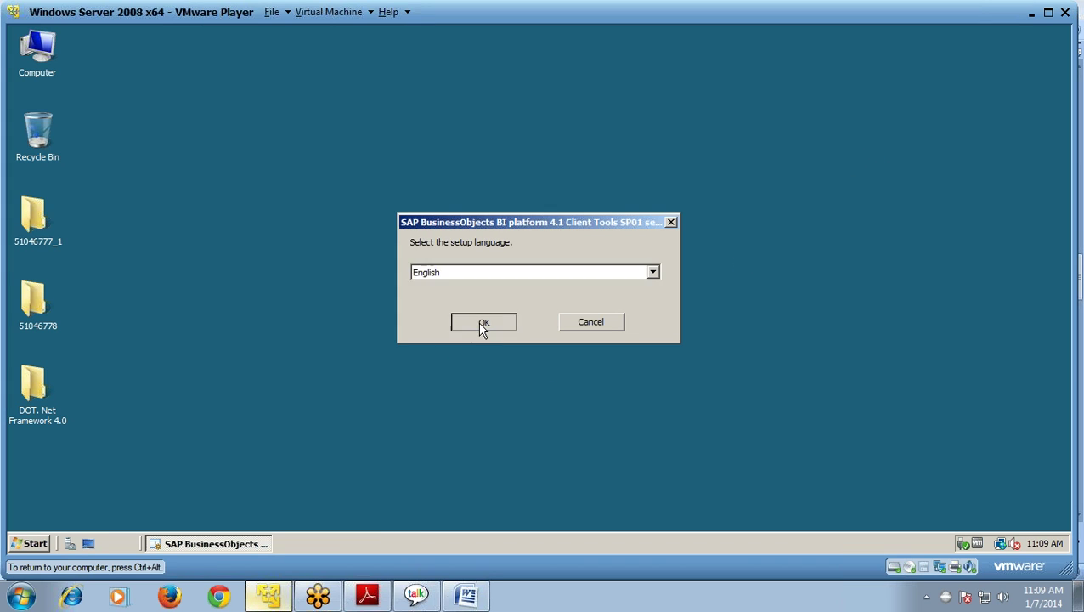
click(480, 330)
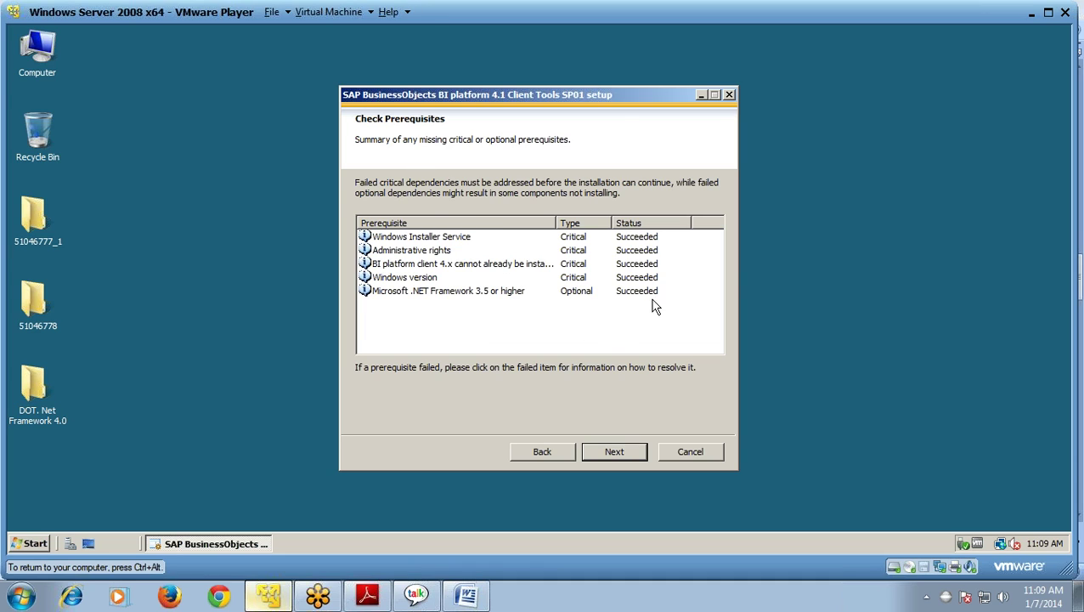
click(615, 451)
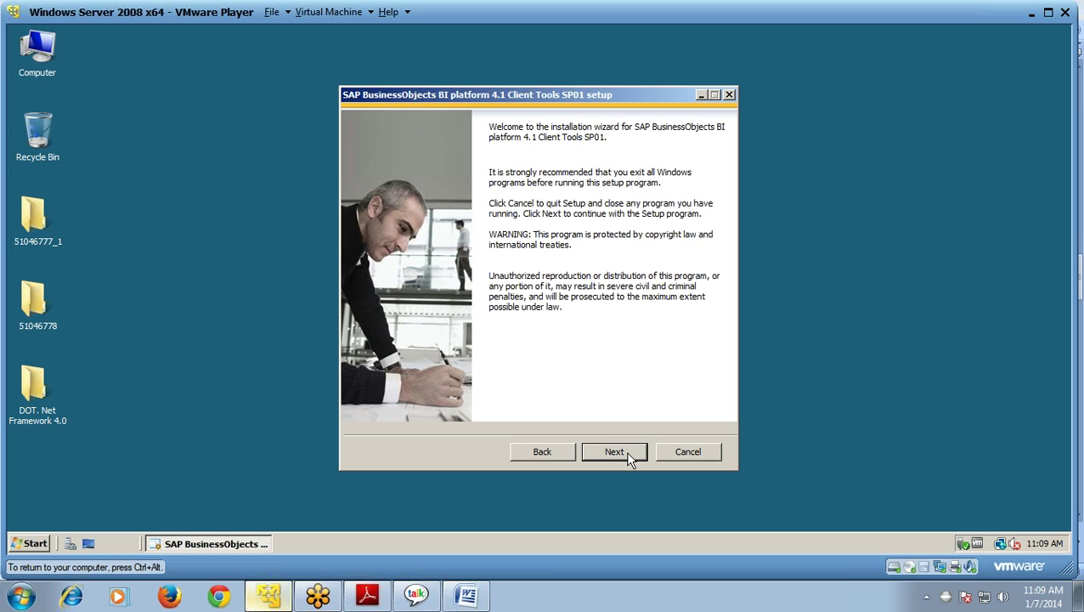
Step: Continue past the Client Tools welcome page and accept the License Agreement
click(615, 452)
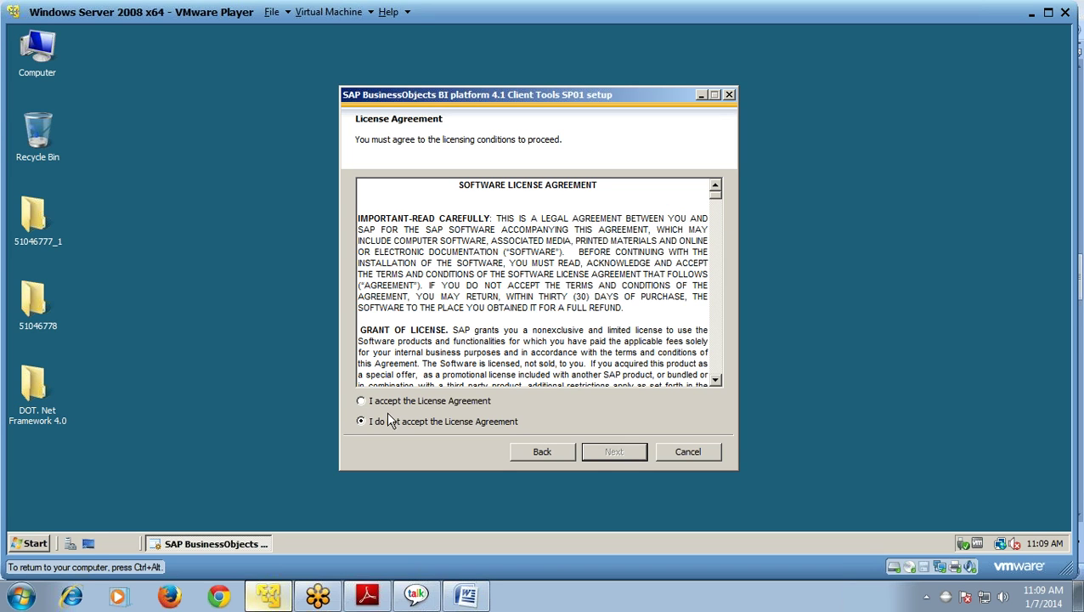
click(361, 401)
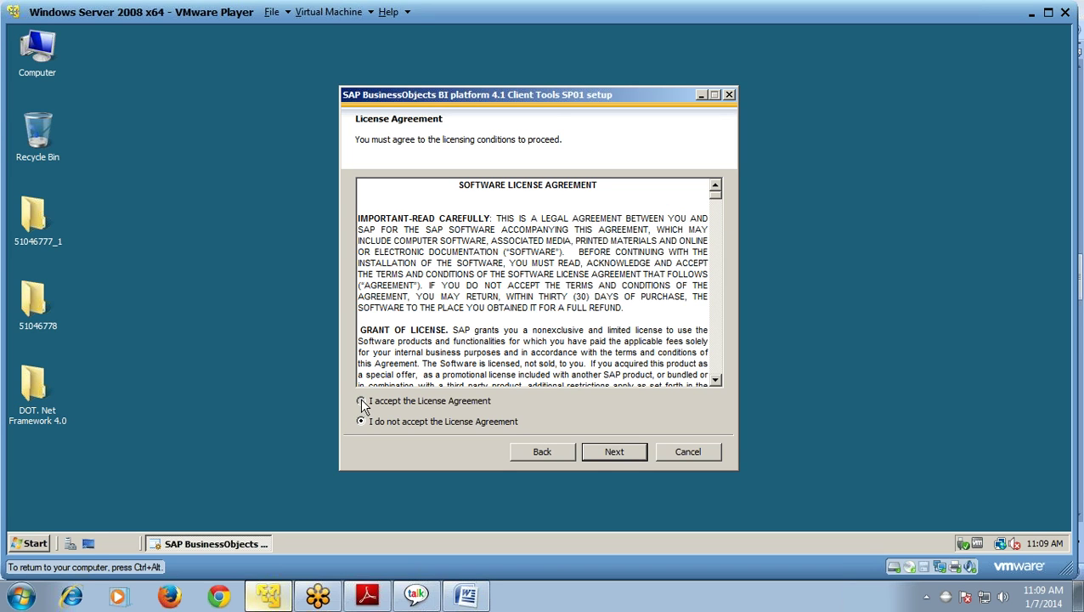
click(625, 457)
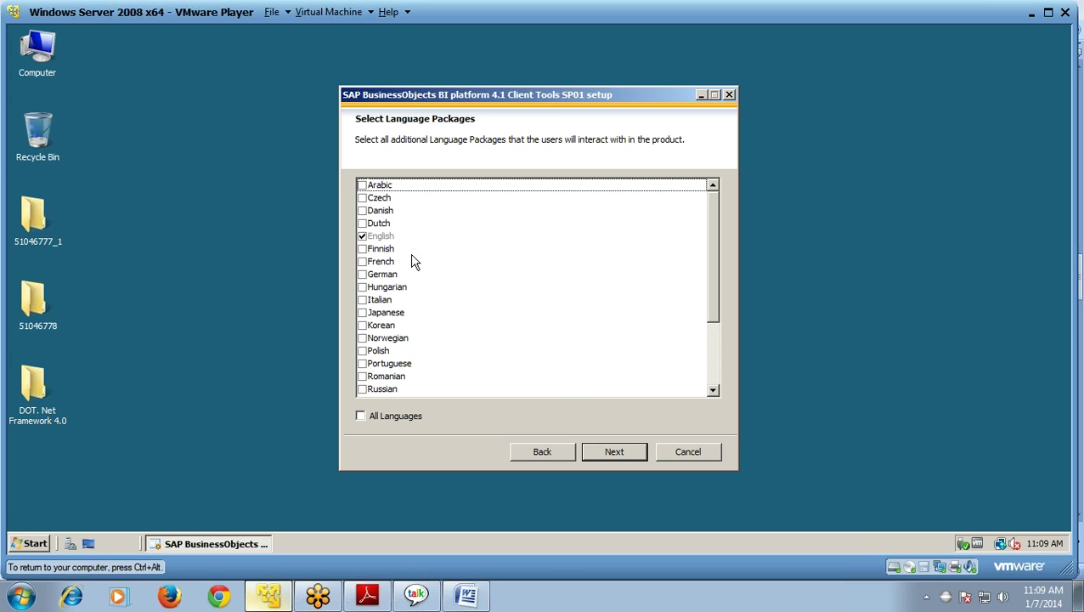
Step: Keep English as the only language package and continue with the default Client Tools features
click(613, 451)
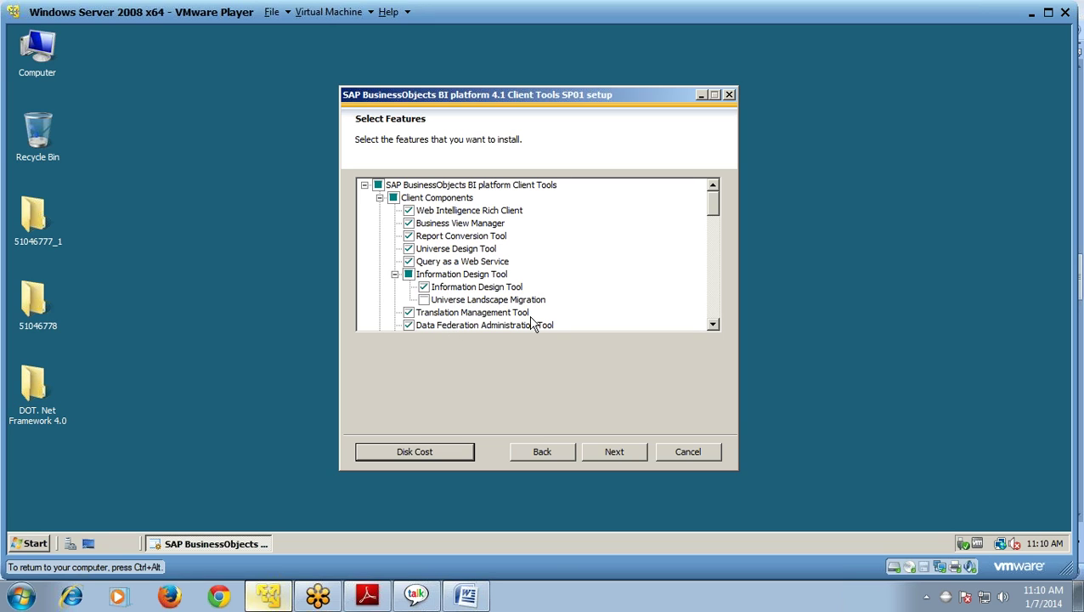
drag(715, 210, 714, 232)
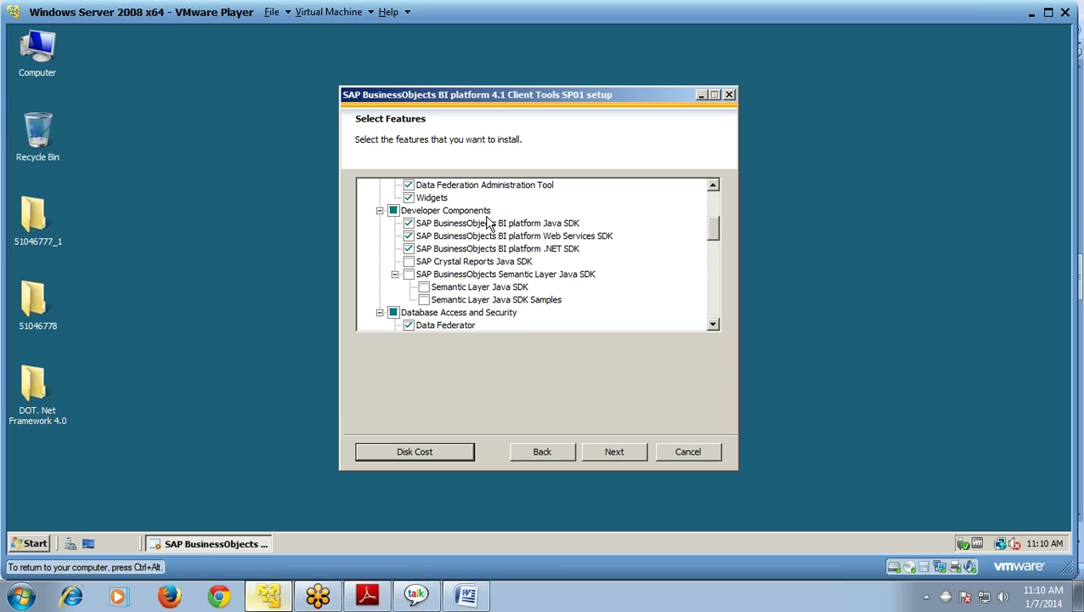
drag(714, 238, 712, 200)
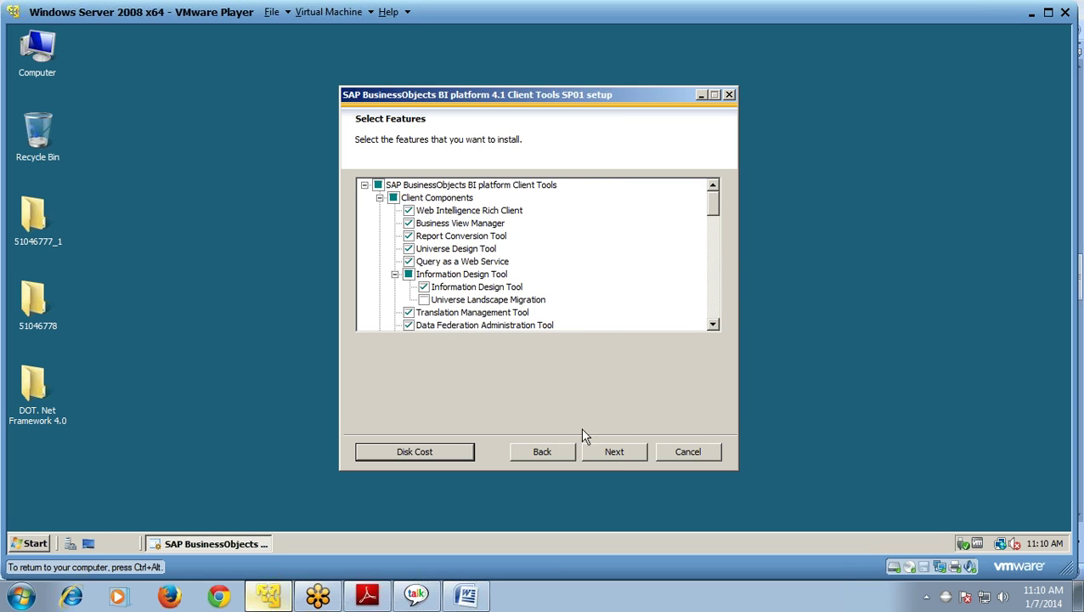
click(618, 454)
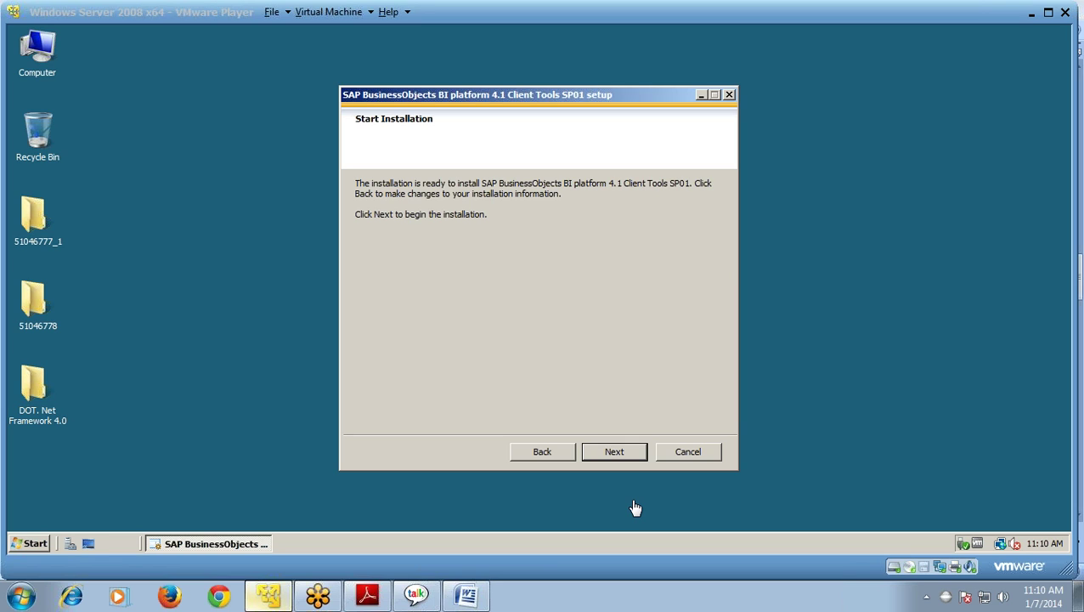
Step: Start the Client Tools SP01 installation and exit the setup wizard once it completes
click(615, 457)
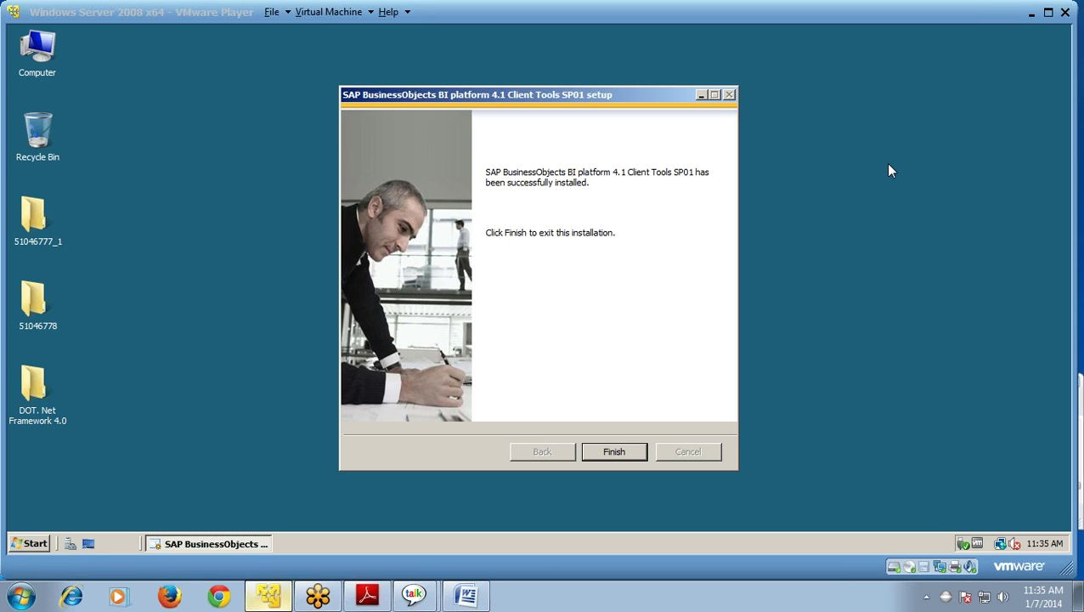
click(618, 451)
click(618, 453)
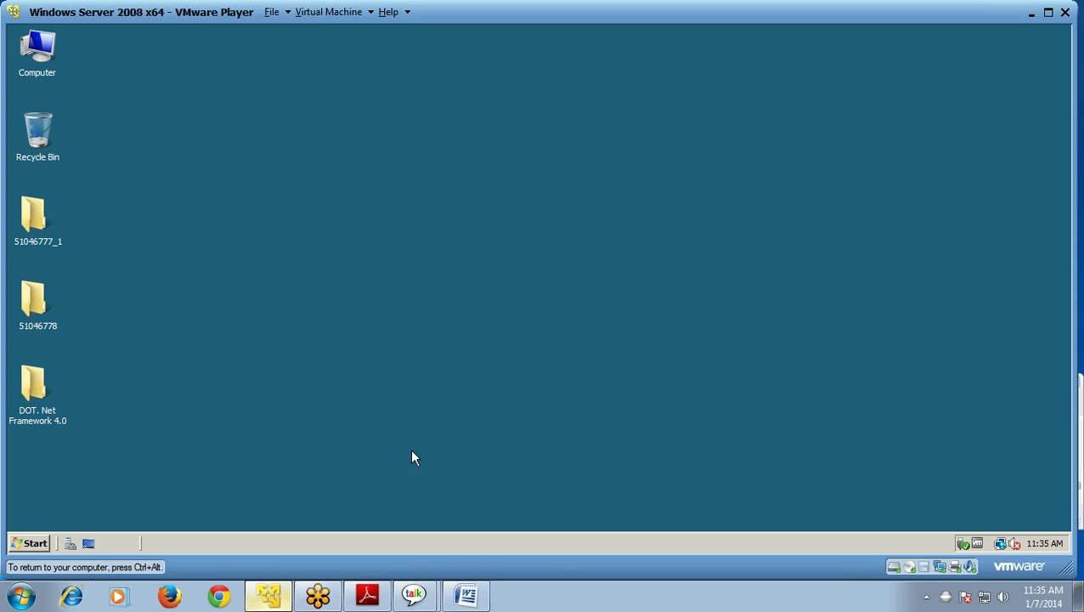
Step: Launch the Java BI launch pad from the SAP Business Intelligence > SAP BusinessObjects BI platform 4 program group
click(30, 542)
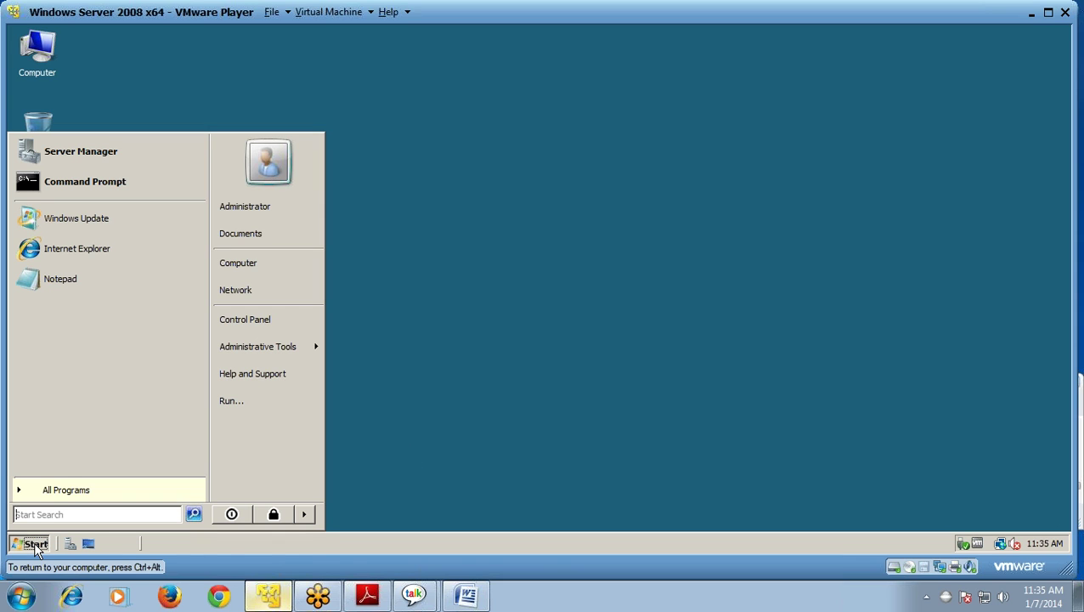
click(61, 494)
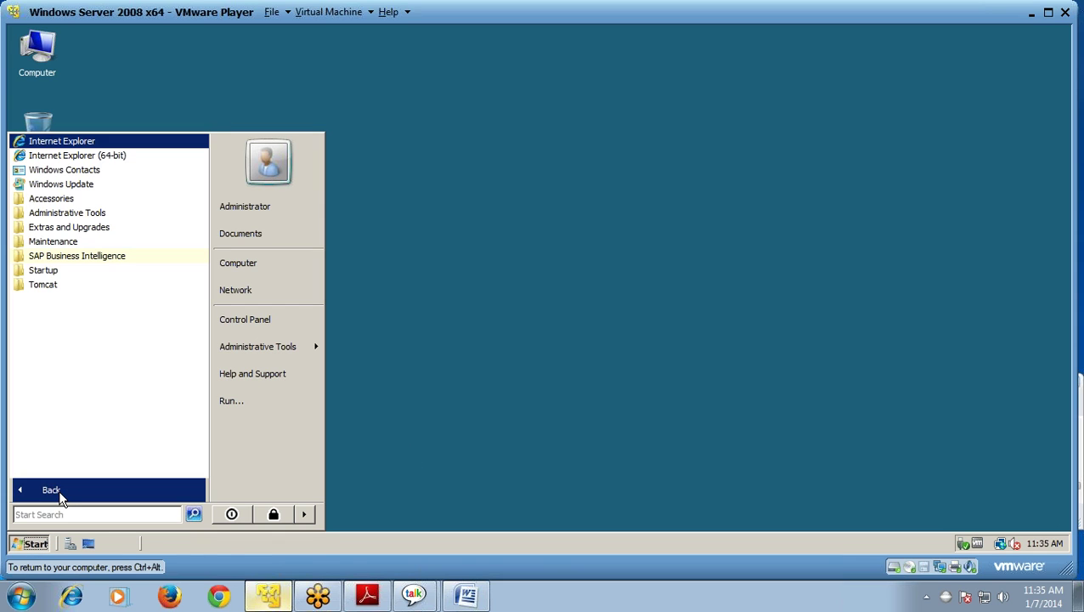
click(73, 261)
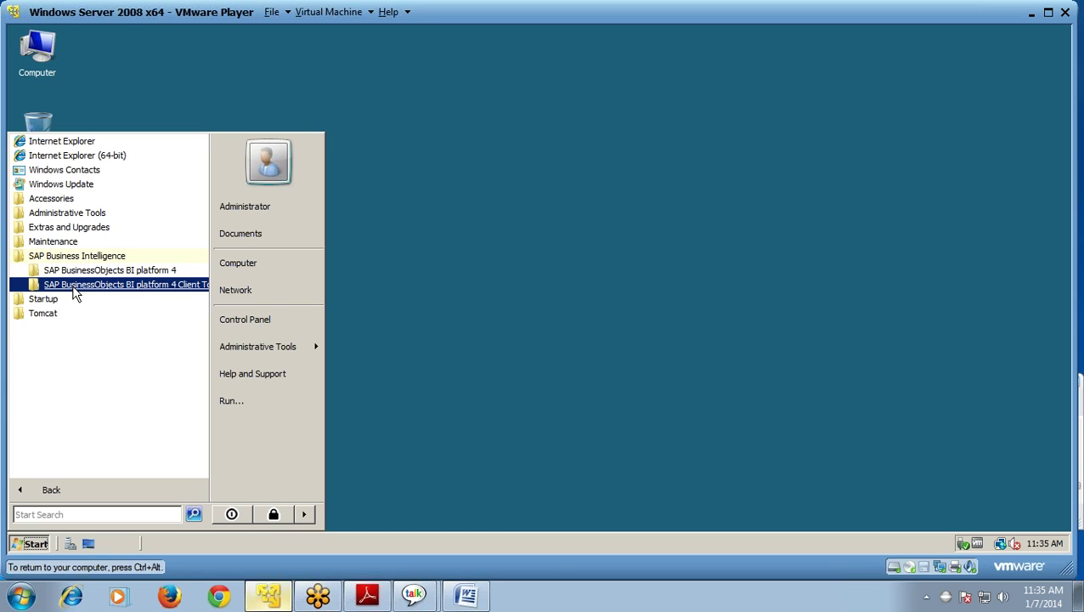
click(79, 274)
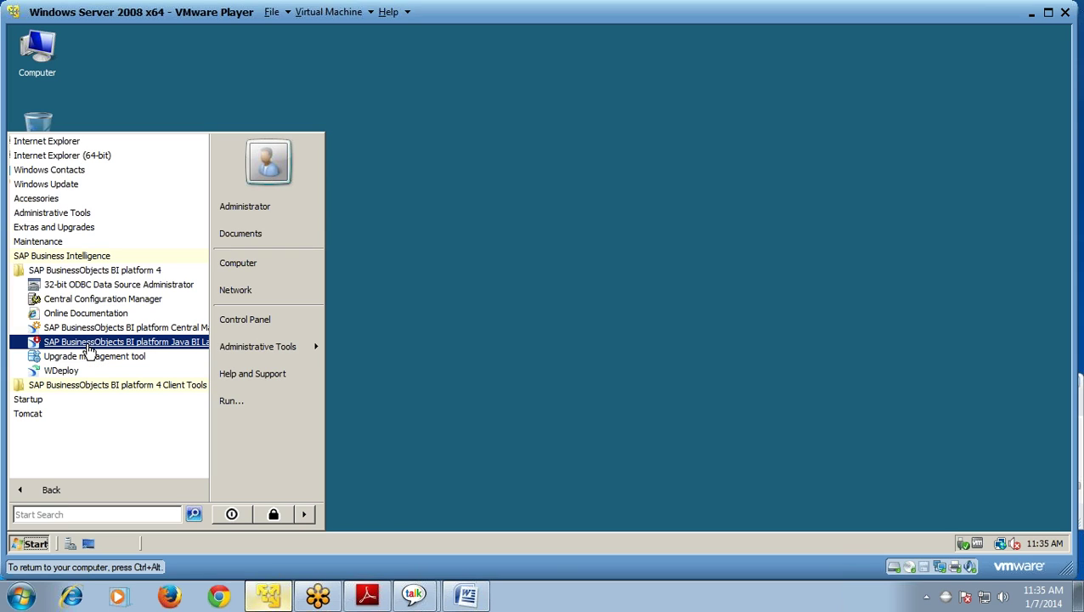
click(88, 344)
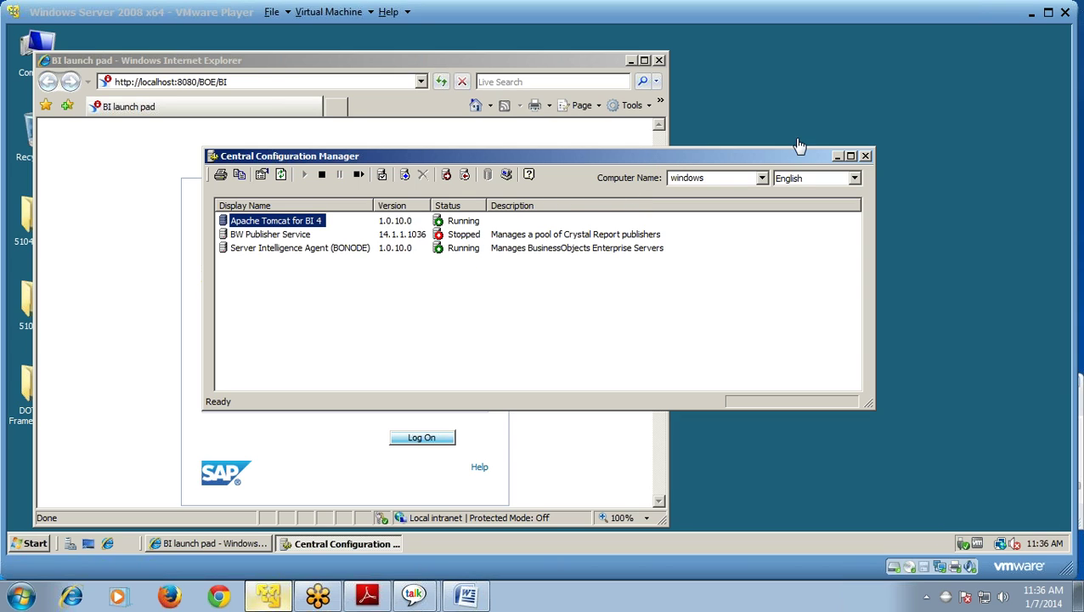
Step: Log on to BI launch pad as ADMINISTRATOR with the account password and maximize the browser window
click(263, 135)
click(338, 358)
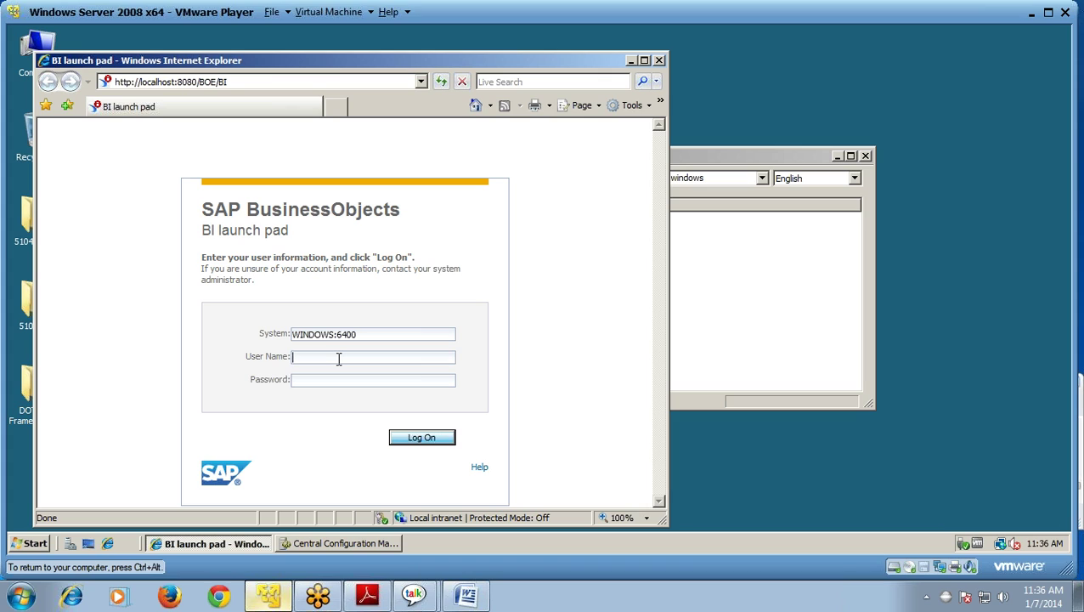
text(ADMINISTRATOR)
click(338, 383)
text(•••••)
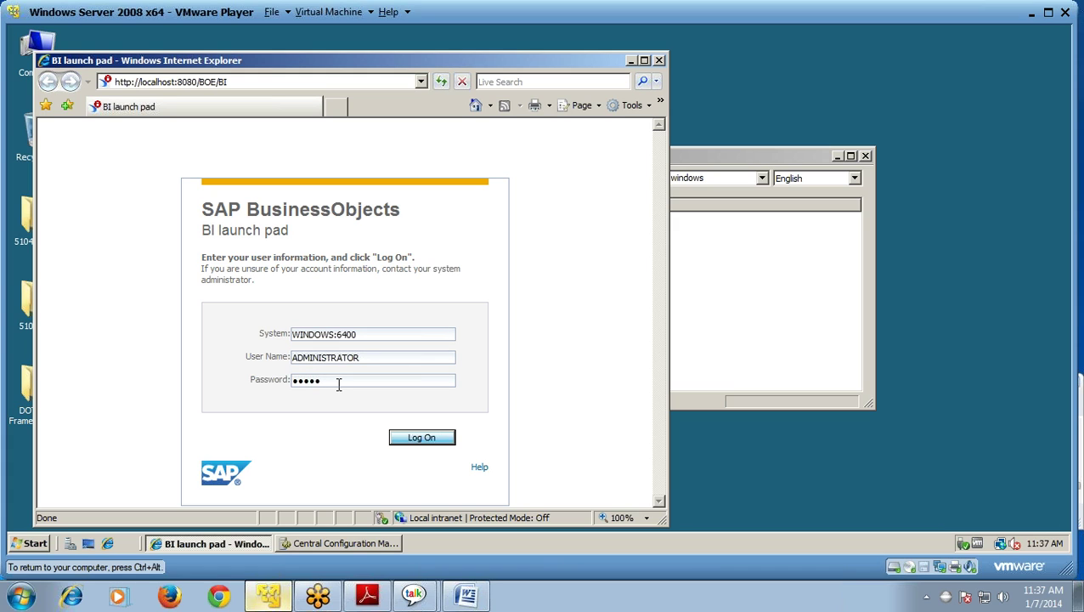
key(ctrl+alt)
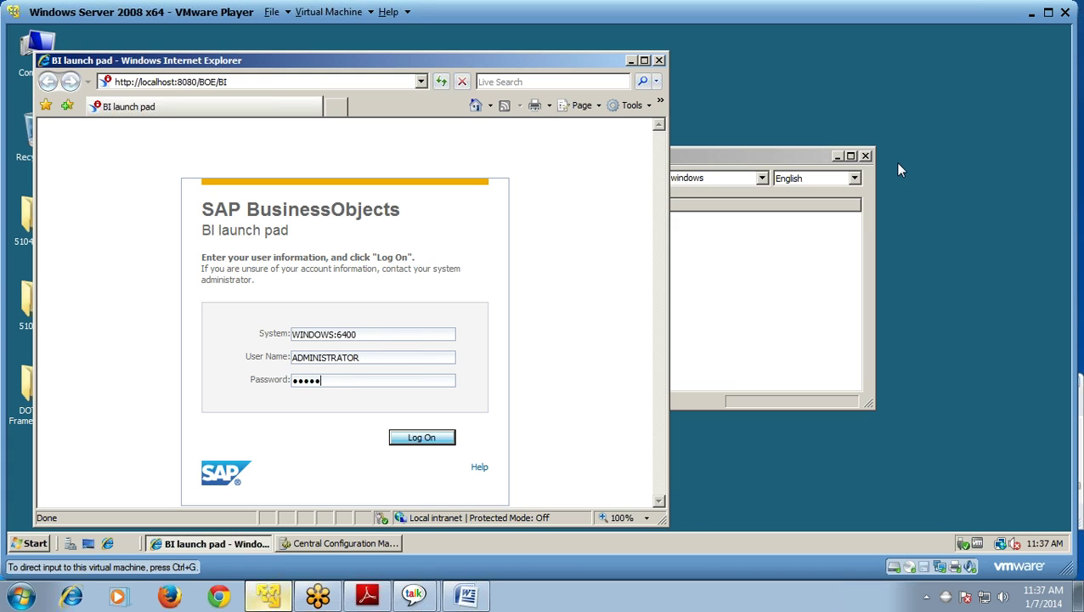
text(•••••)
click(433, 445)
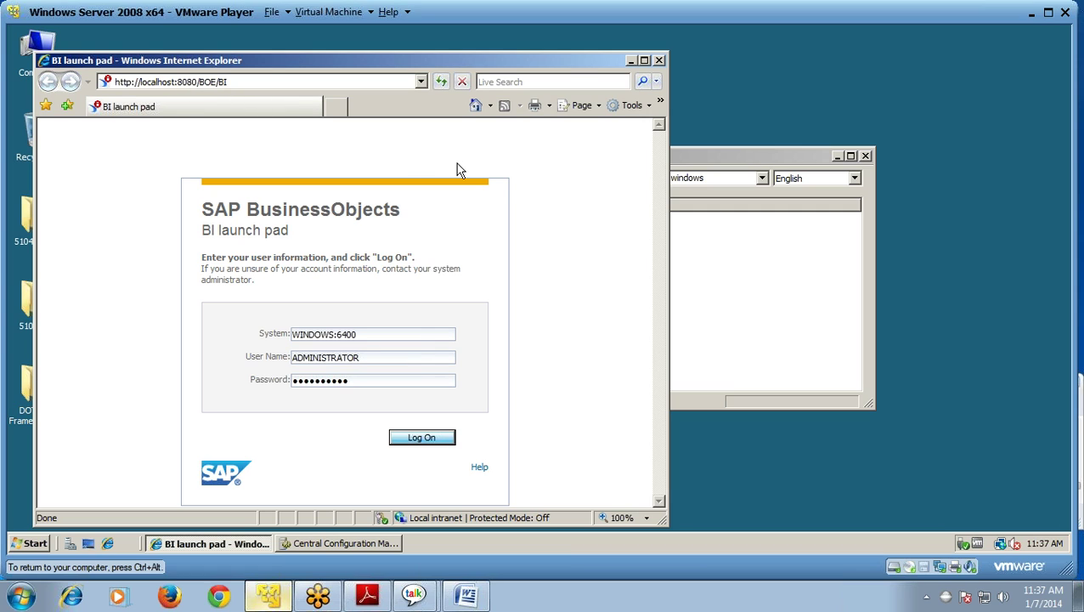
click(441, 447)
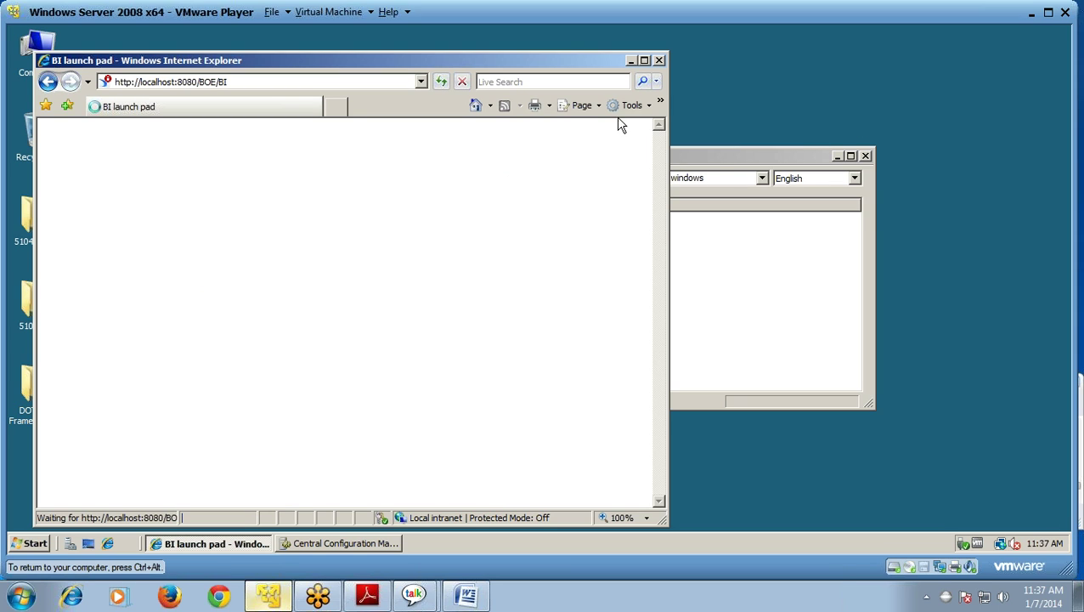
click(644, 61)
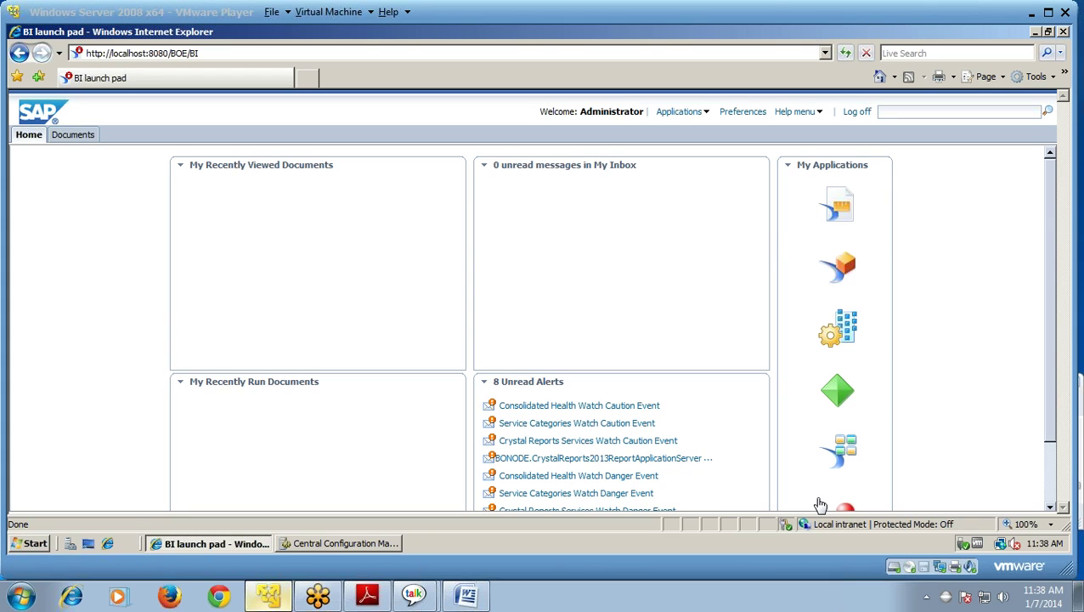
Step: Open the BI workspace, Web Intelligence and Module applications in turn from BI launch pad
click(705, 115)
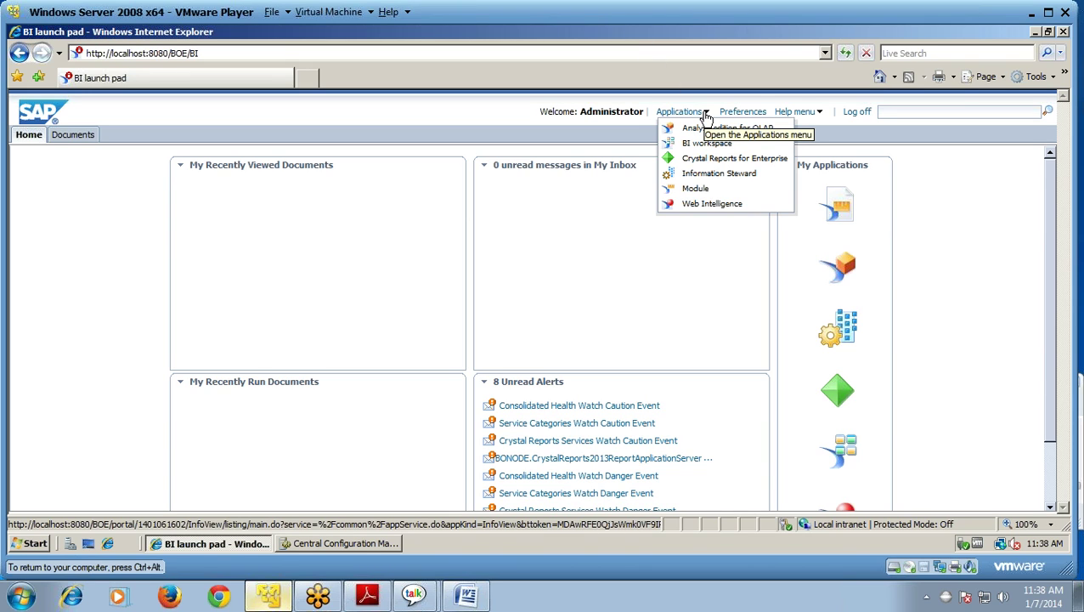
click(702, 149)
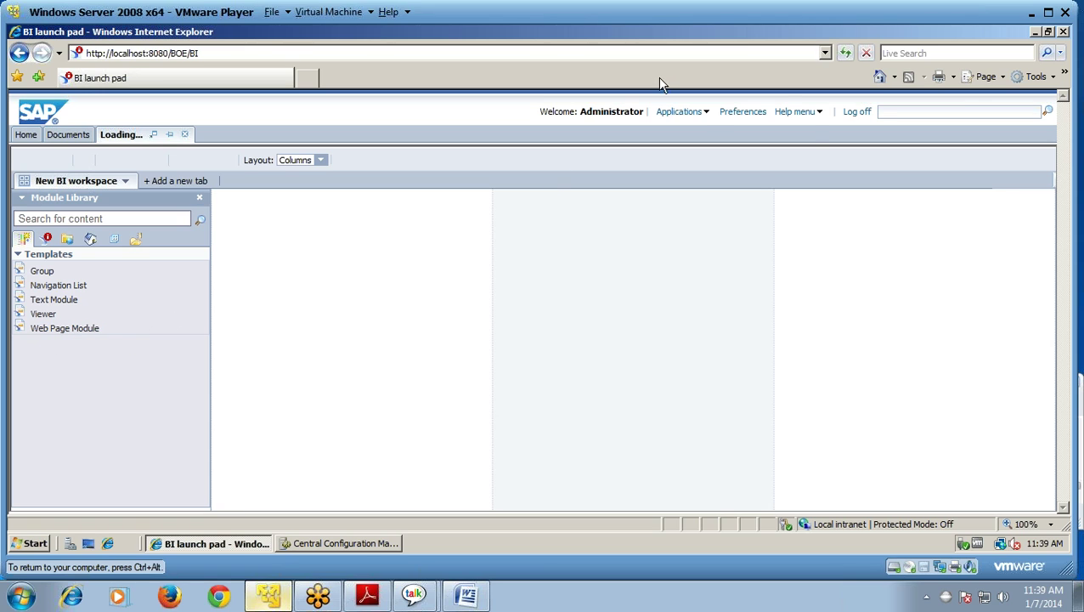
click(707, 112)
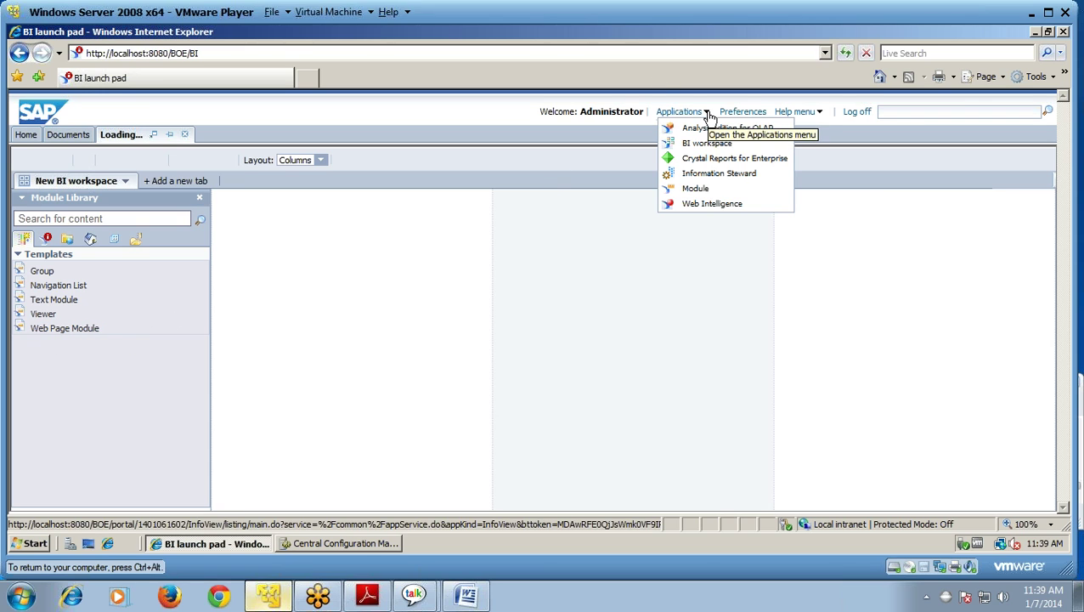
click(703, 207)
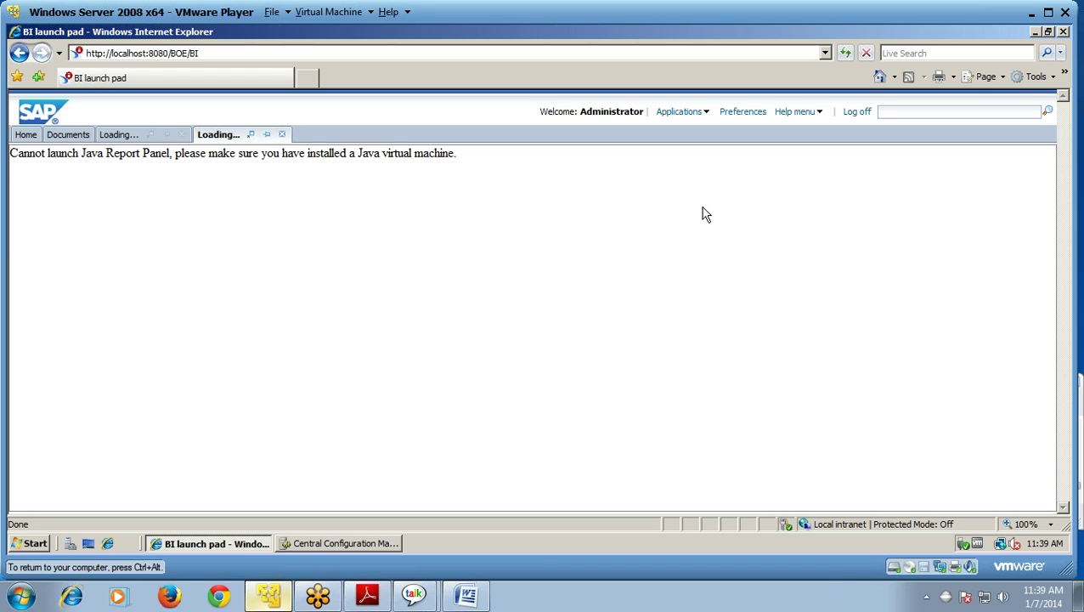
click(706, 113)
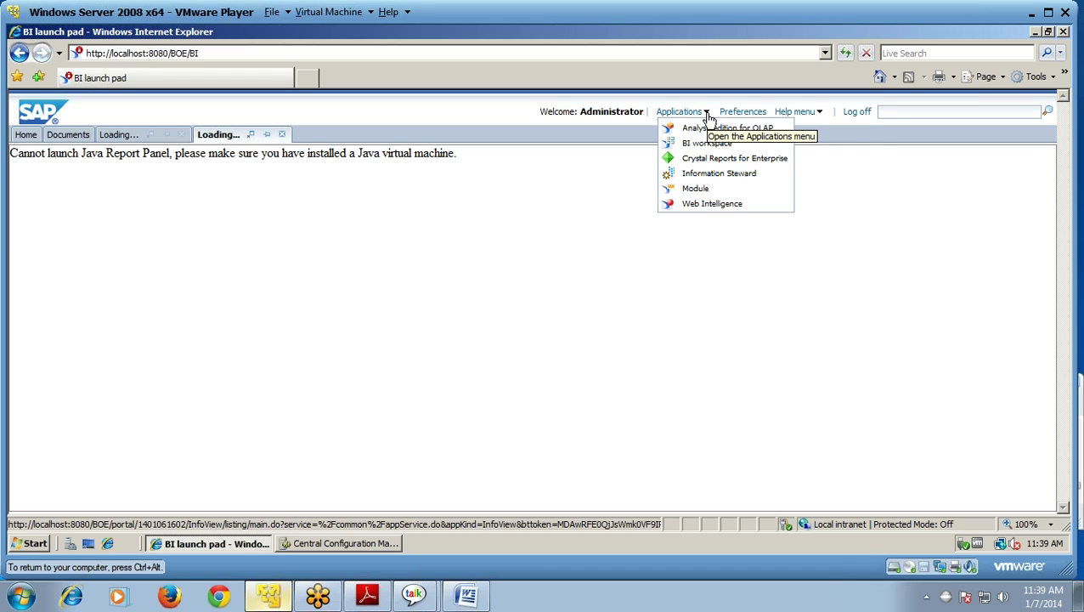
click(694, 189)
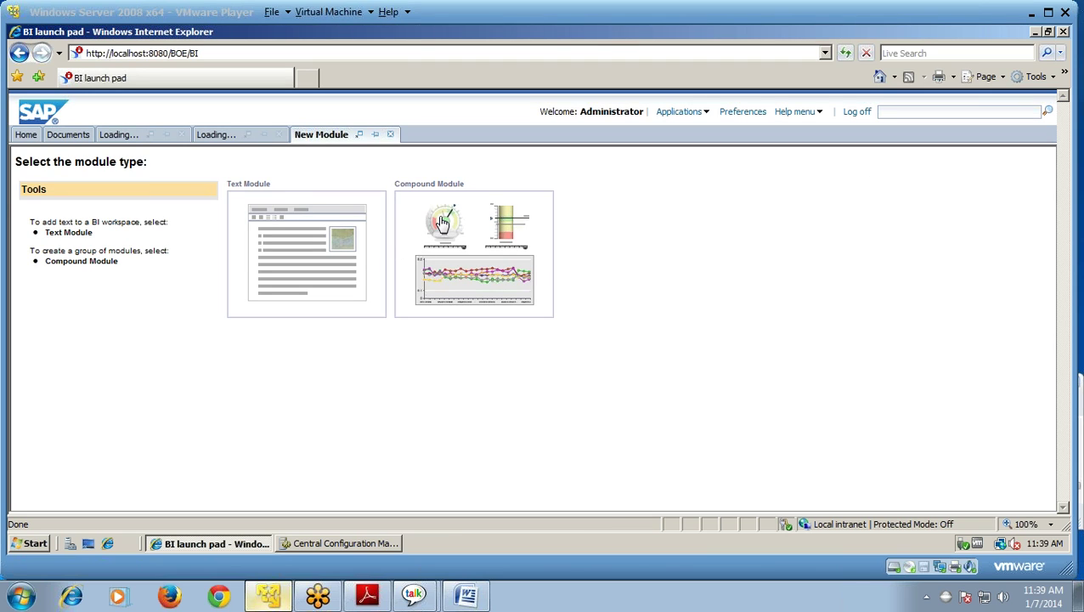
Step: Launch the Central Management Console from the SAP Business Intelligence > SAP BusinessObjects BI platform 4 program group
key(super)
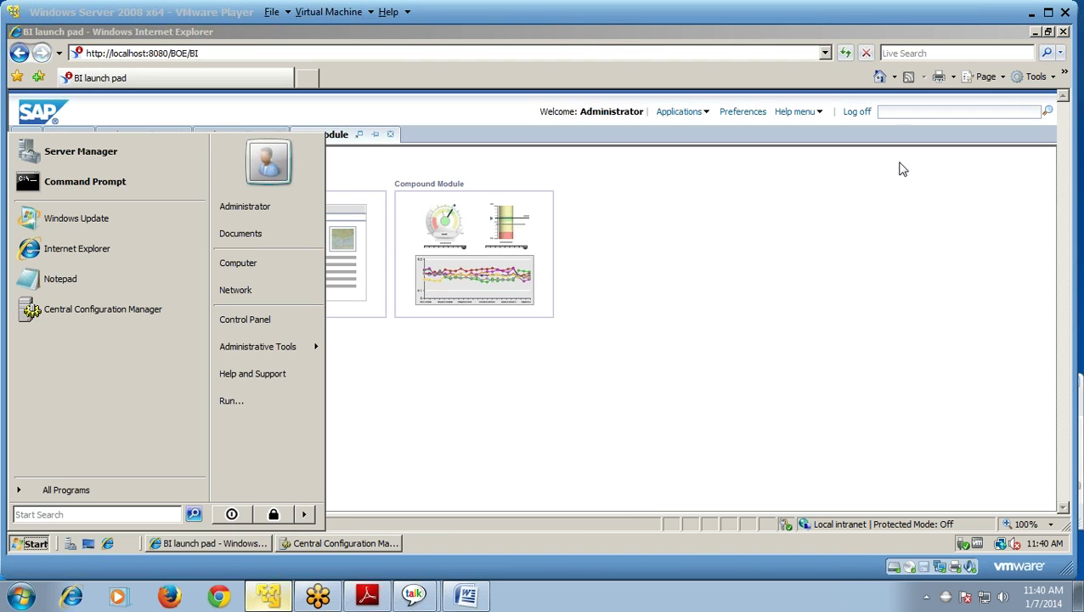
click(66, 490)
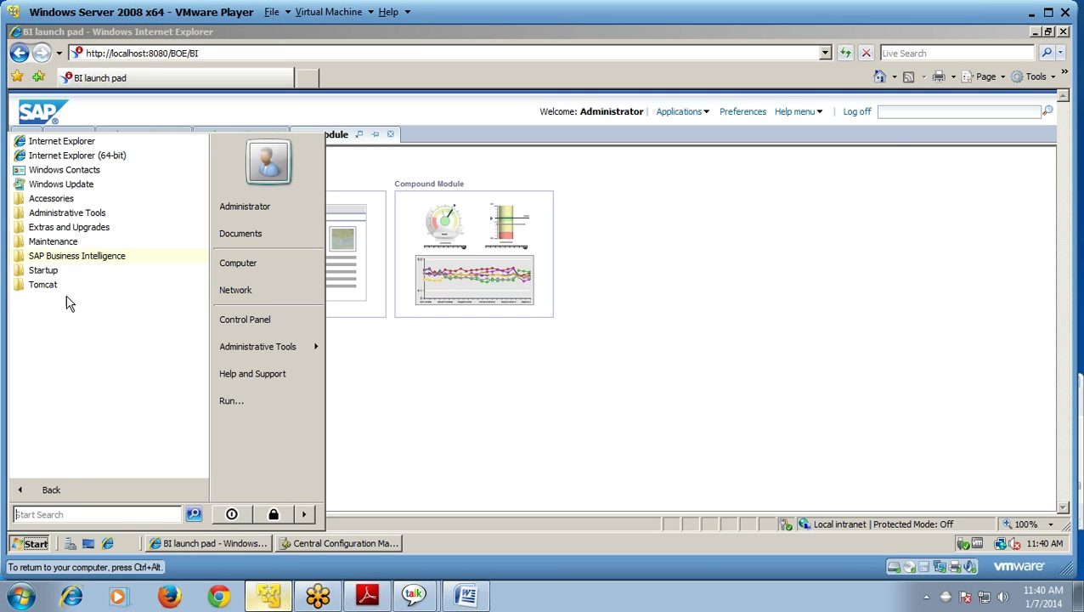
click(89, 264)
click(100, 272)
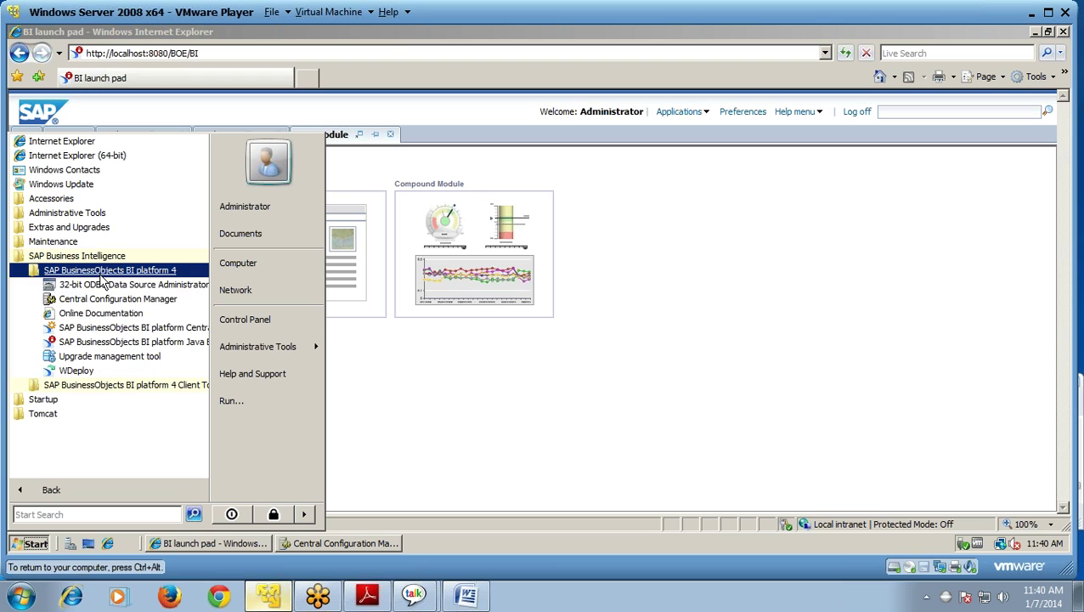
click(116, 330)
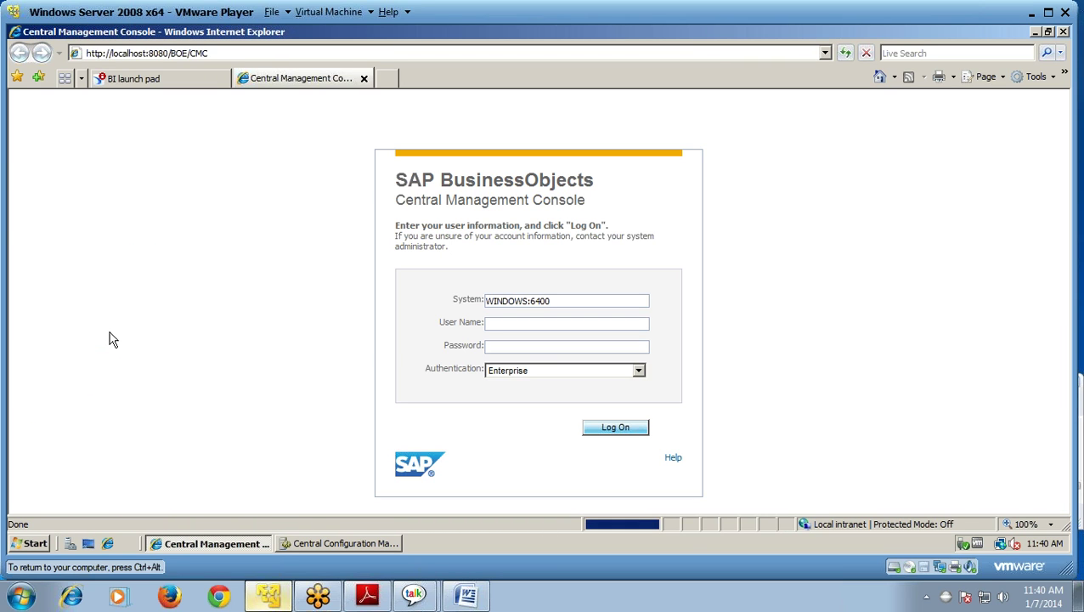
Step: Log on to the Central Management Console as ADMINISTRATOR with the account password, using Enterprise authentication
click(521, 323)
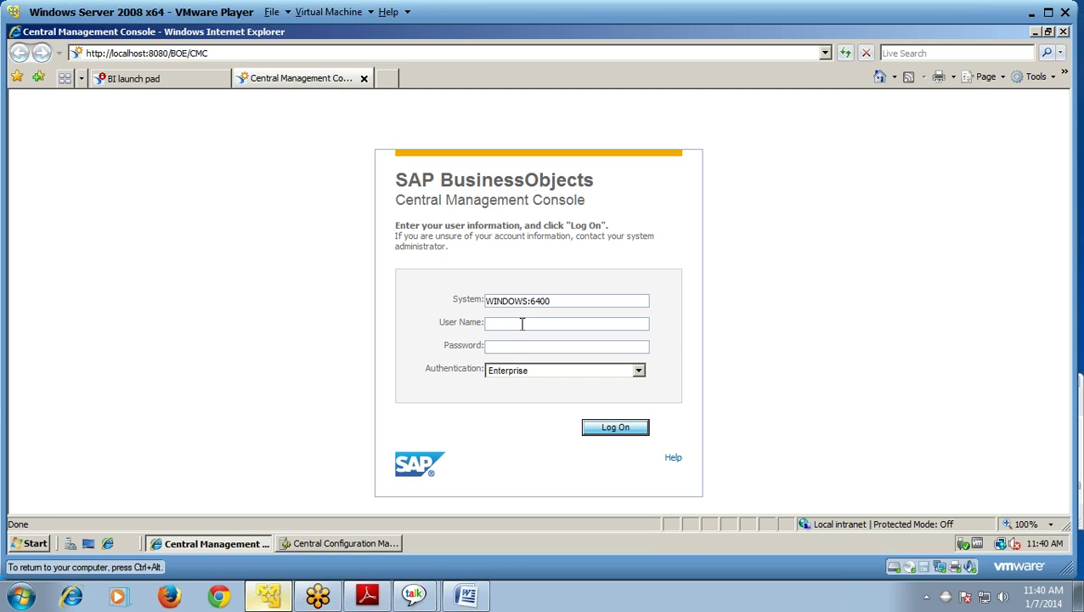
text(ADMINISTRATOR)
click(518, 347)
text(**********)
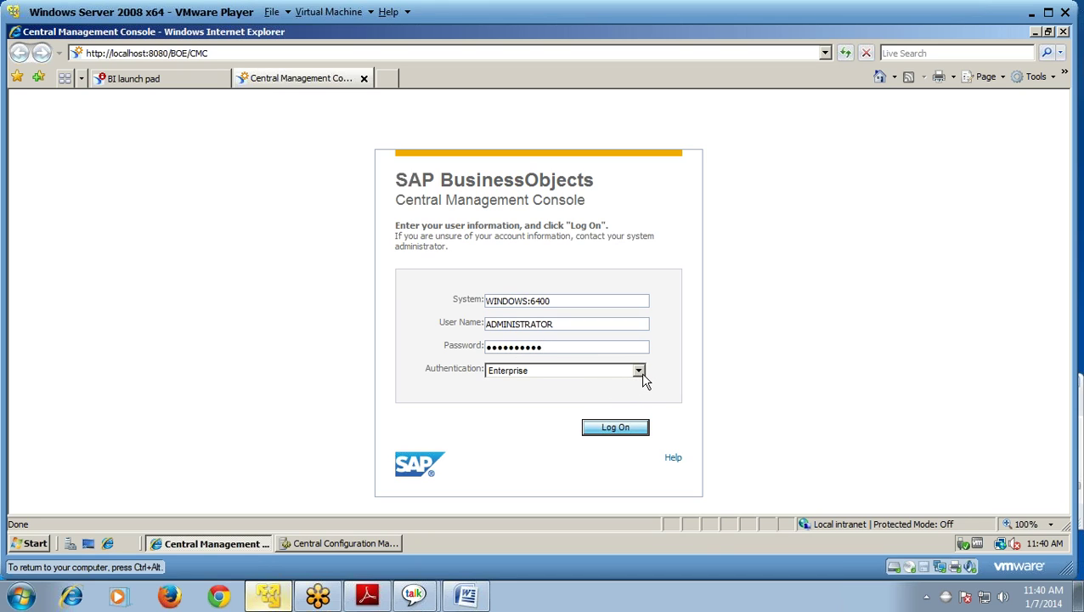
click(616, 427)
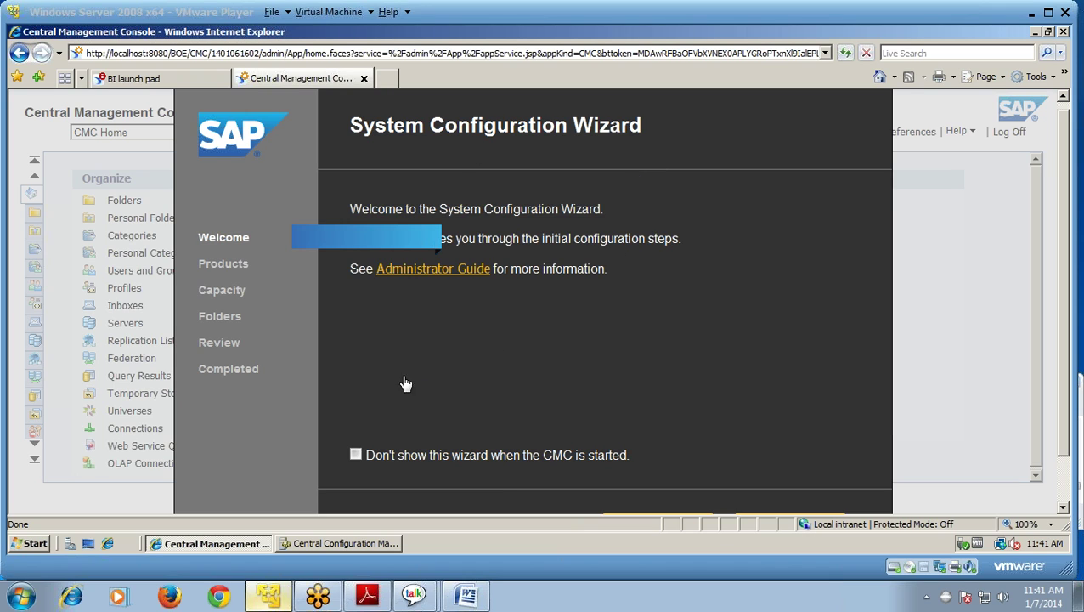
Step: Continue past the System Configuration Wizard's Welcome and Products pages, keeping the default auto-start product areas
click(231, 268)
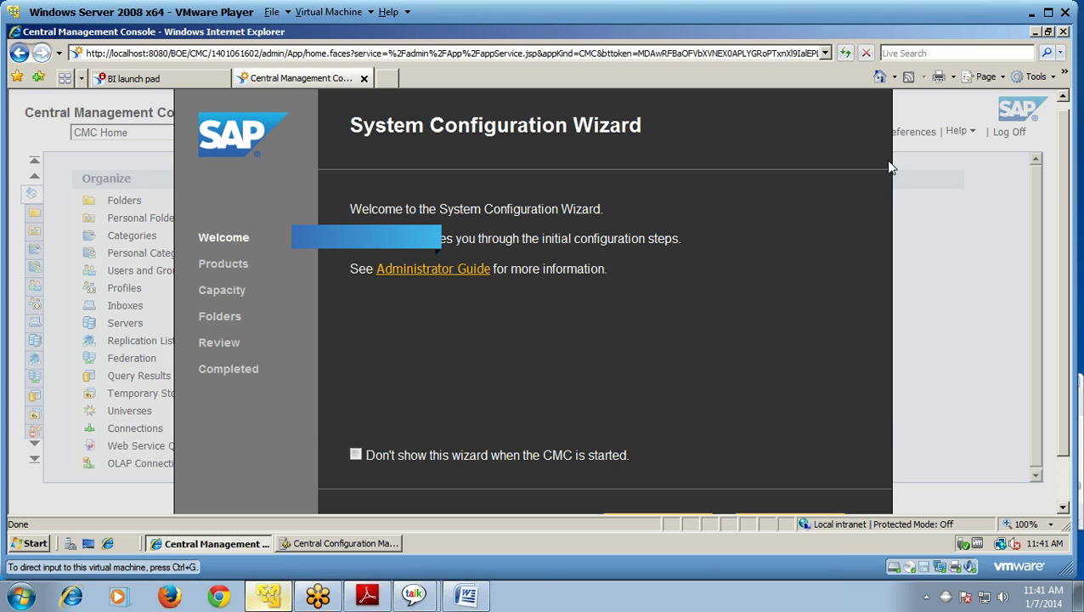
scroll(892, 166, down, 1)
click(666, 478)
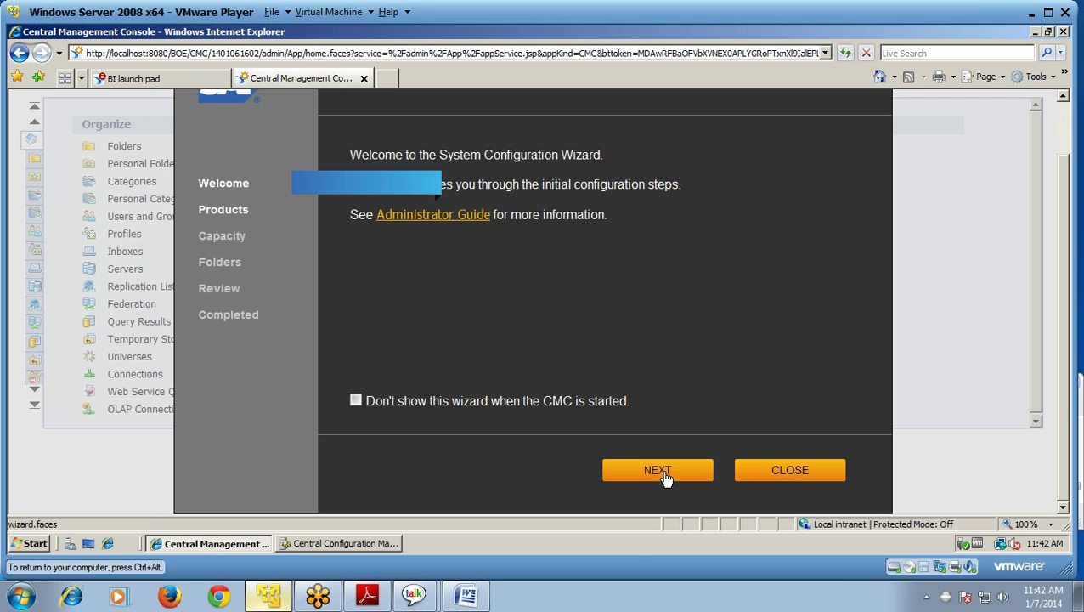
click(666, 478)
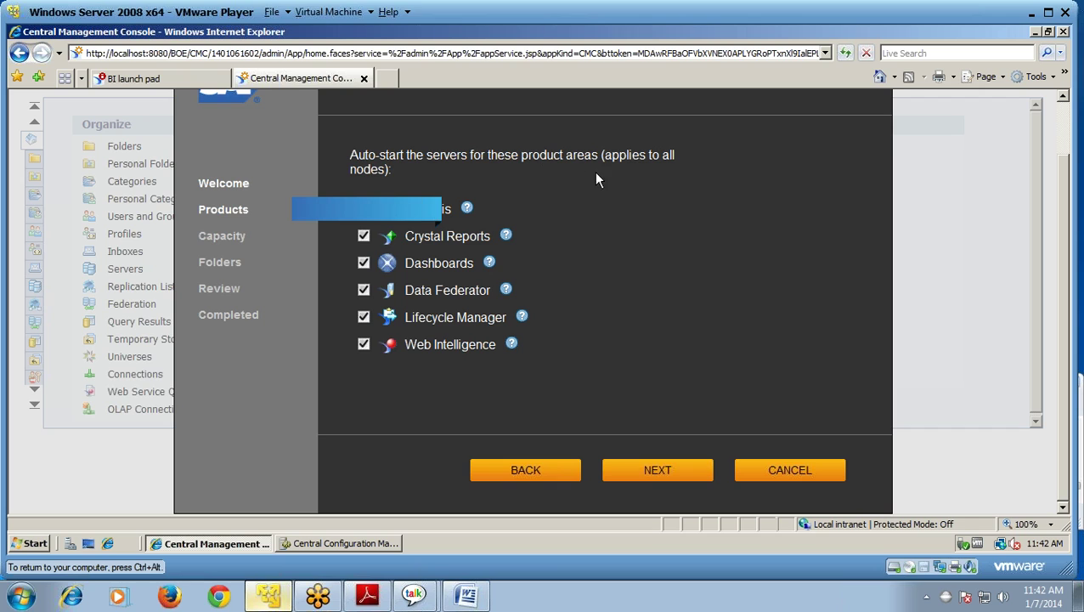
click(653, 474)
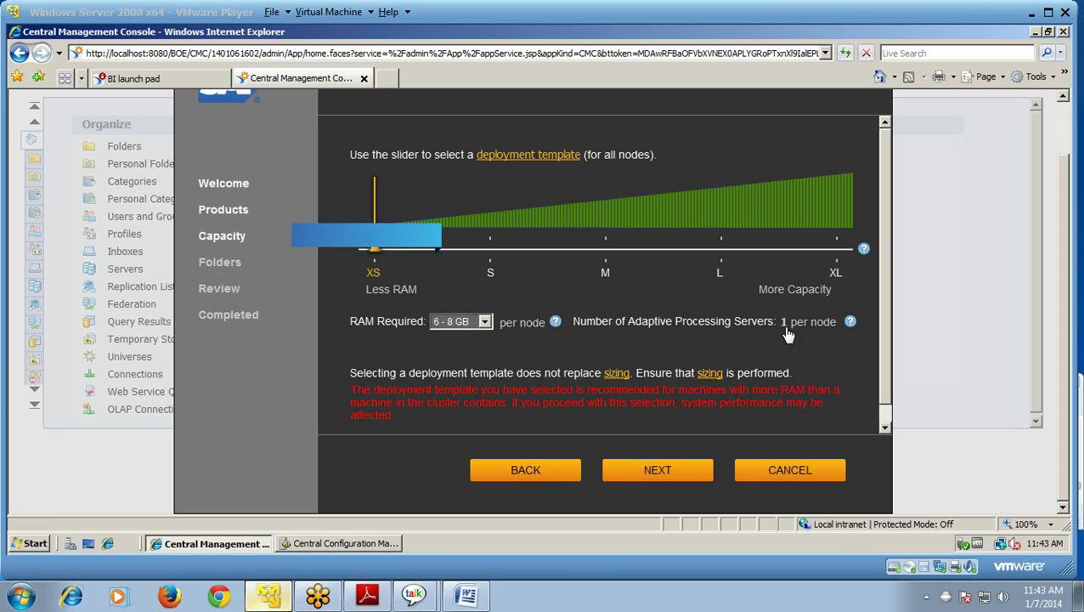
Step: Set the required RAM to 6 - 8 GB per node and continue past the wizard's Capacity and Folders pages, keeping the default folders
click(485, 324)
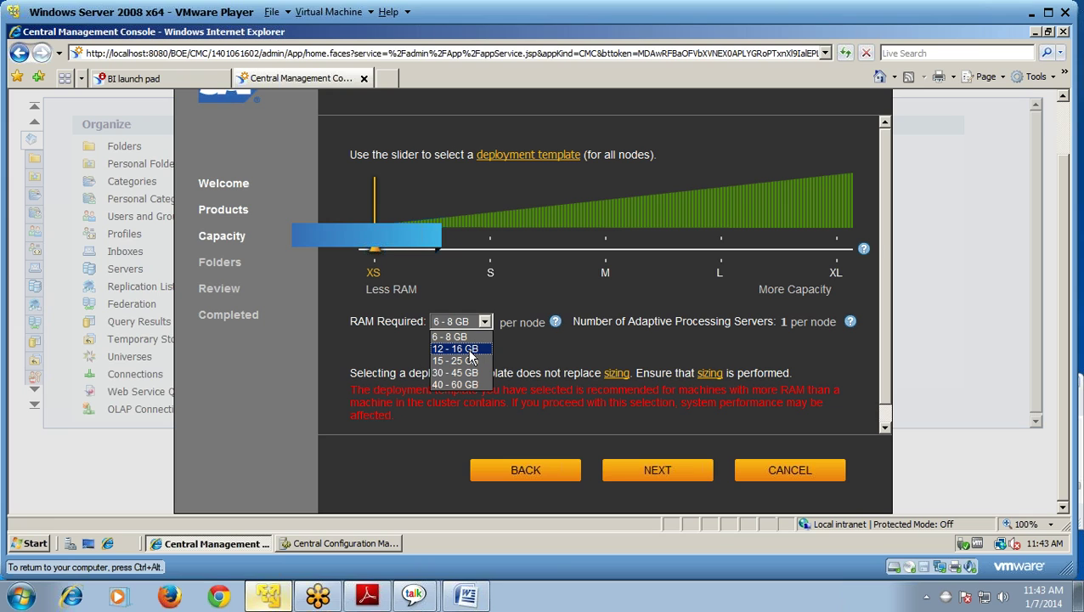
click(470, 335)
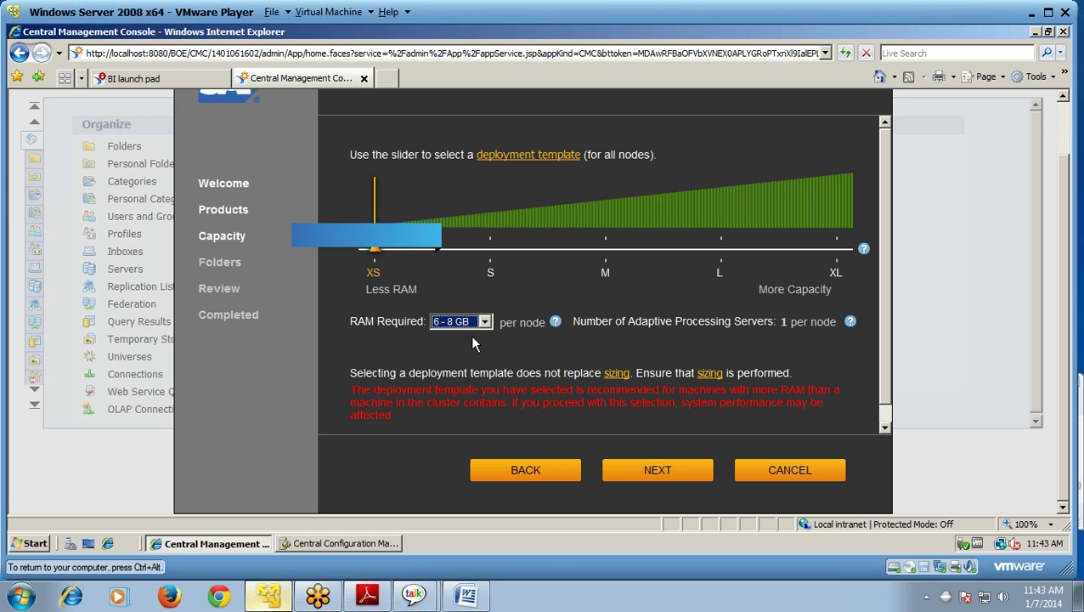
click(667, 471)
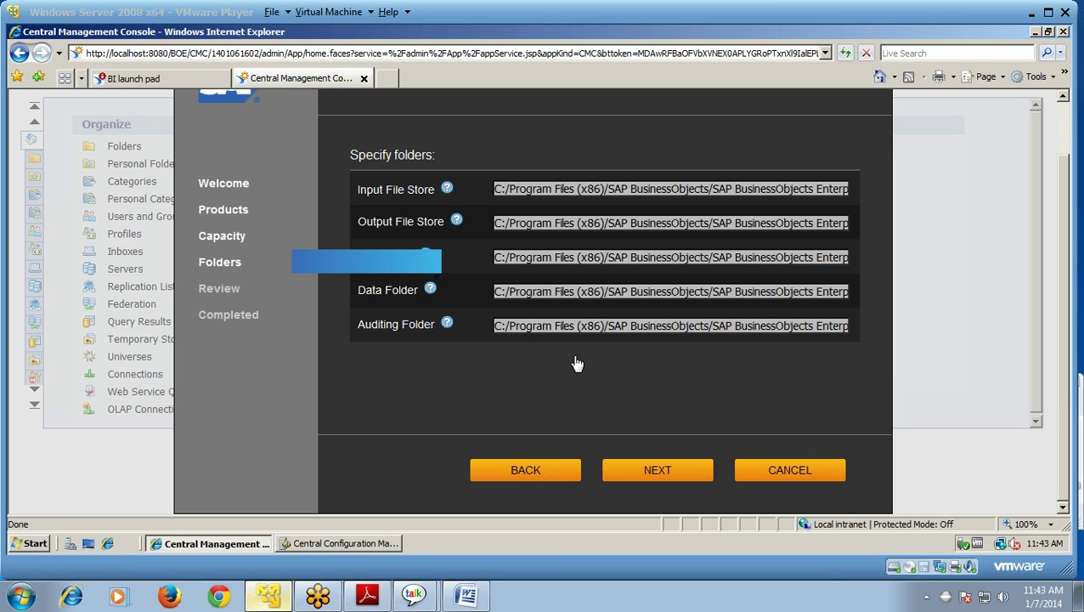
click(650, 478)
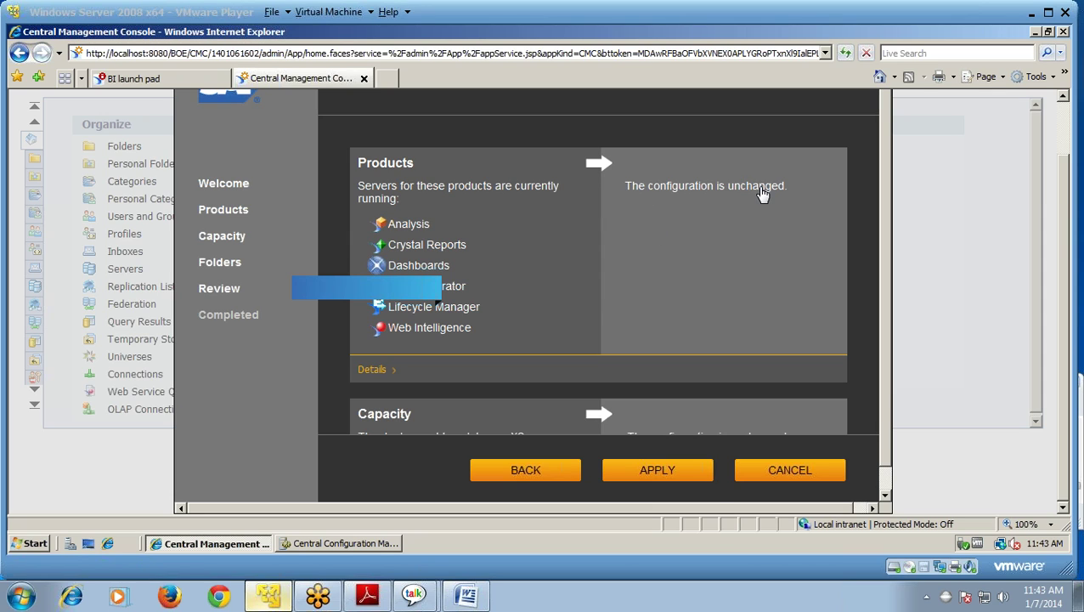
Step: Apply the reviewed System Configuration Wizard settings and confirm applying them to the servers
click(660, 479)
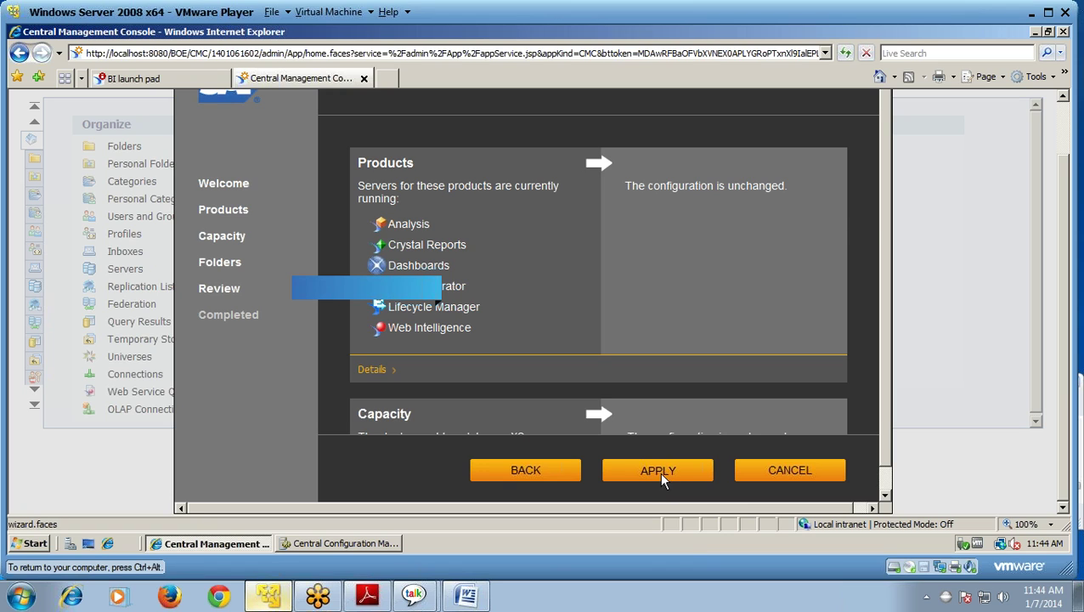
click(662, 478)
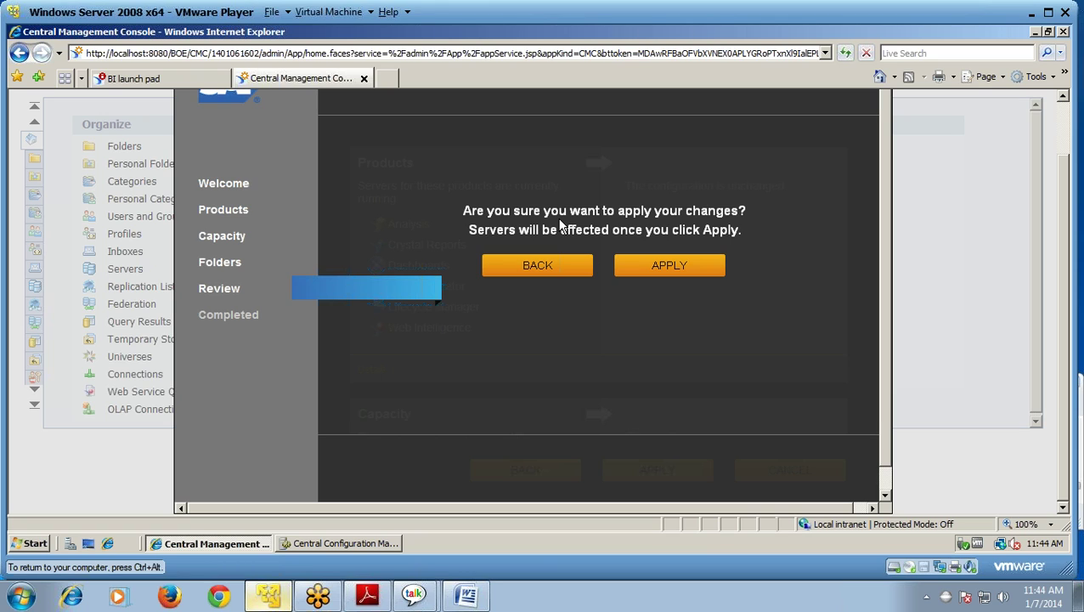
click(677, 268)
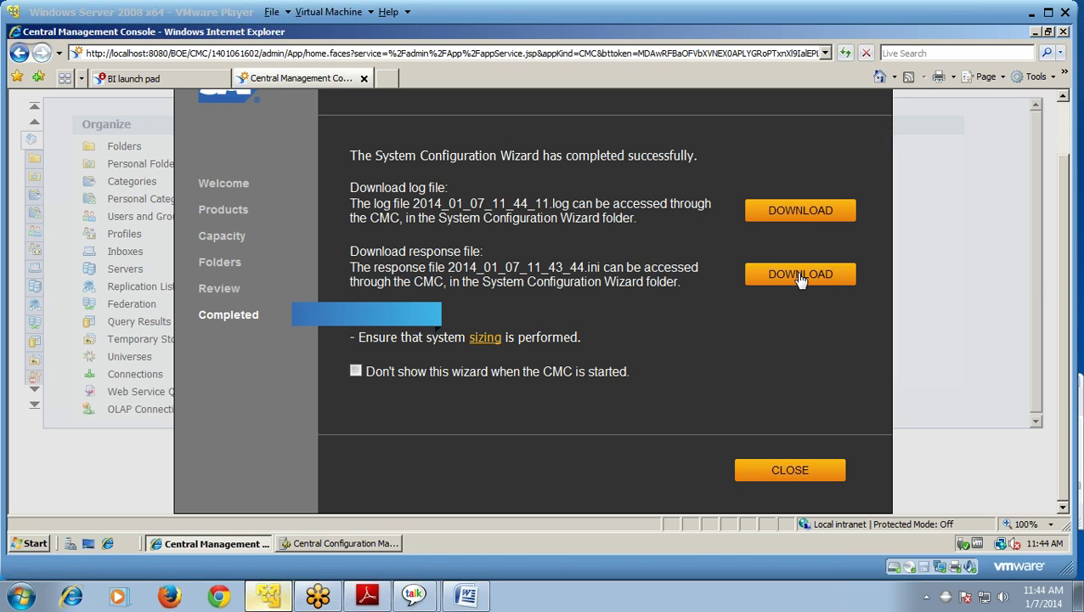
Step: Download the wizard's log file 2014_01_07_11_44_11 to the Downloads folder as a text document
click(796, 220)
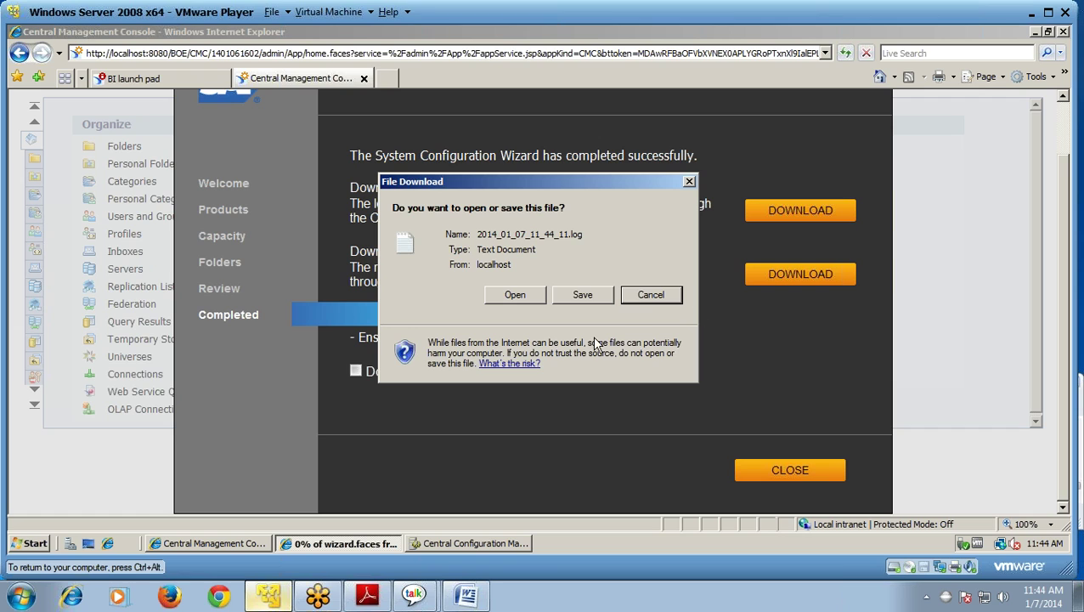
click(593, 295)
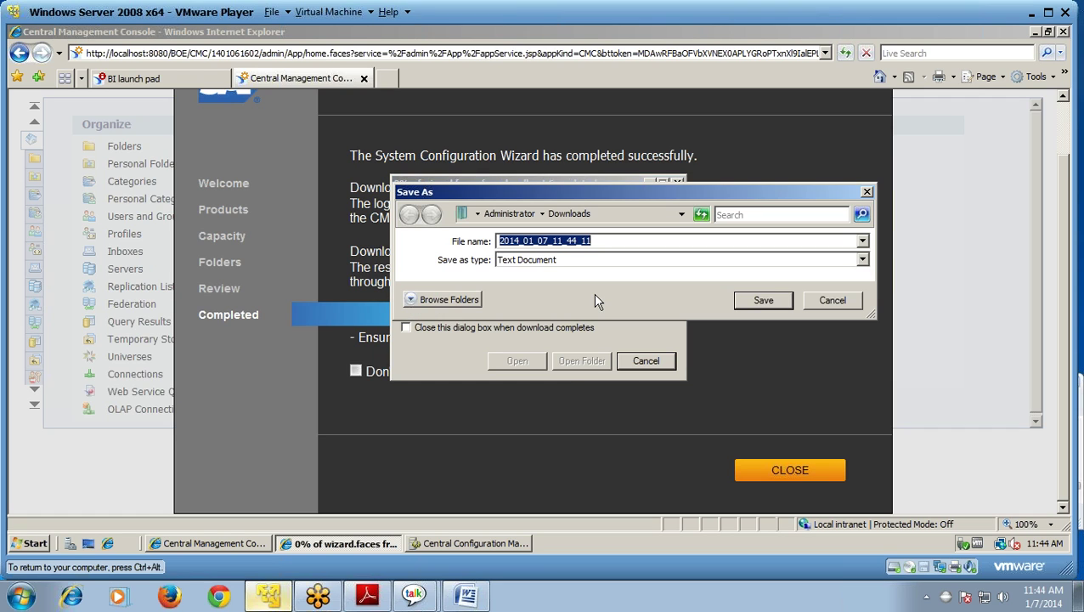
click(761, 299)
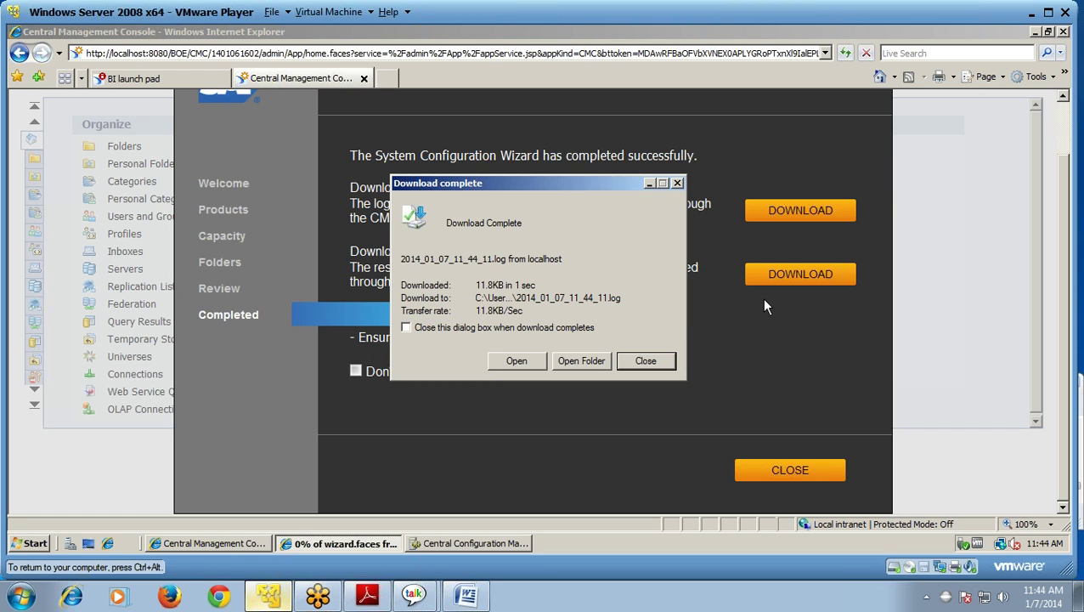
click(647, 360)
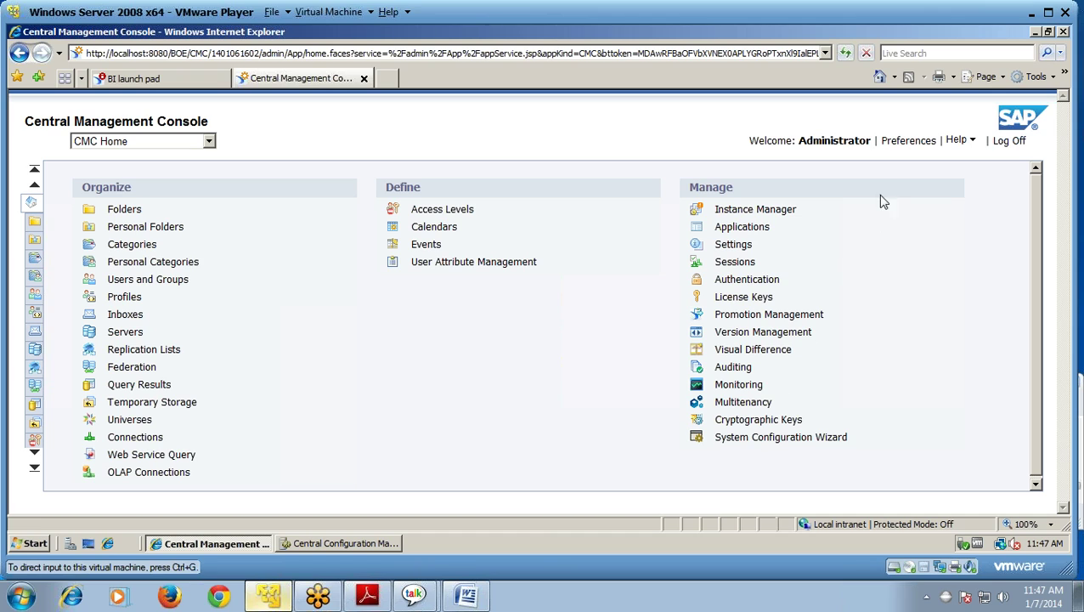
Step: Launch the Information Design Tool from the SAP BusinessObjects BI platform 4 Client Tools program group and view its file commands
key(super)
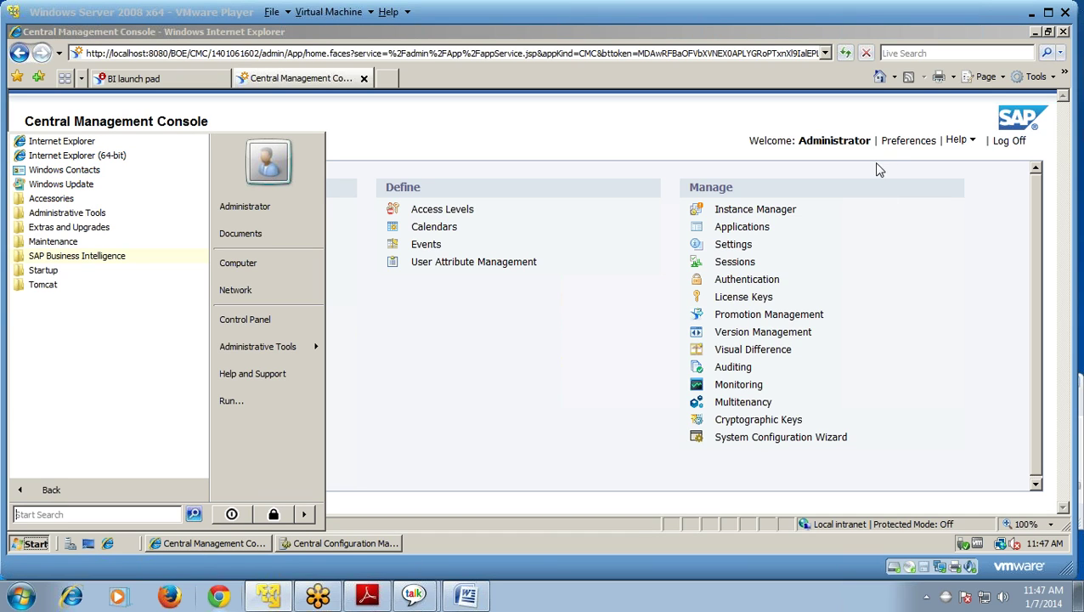
click(96, 258)
click(106, 286)
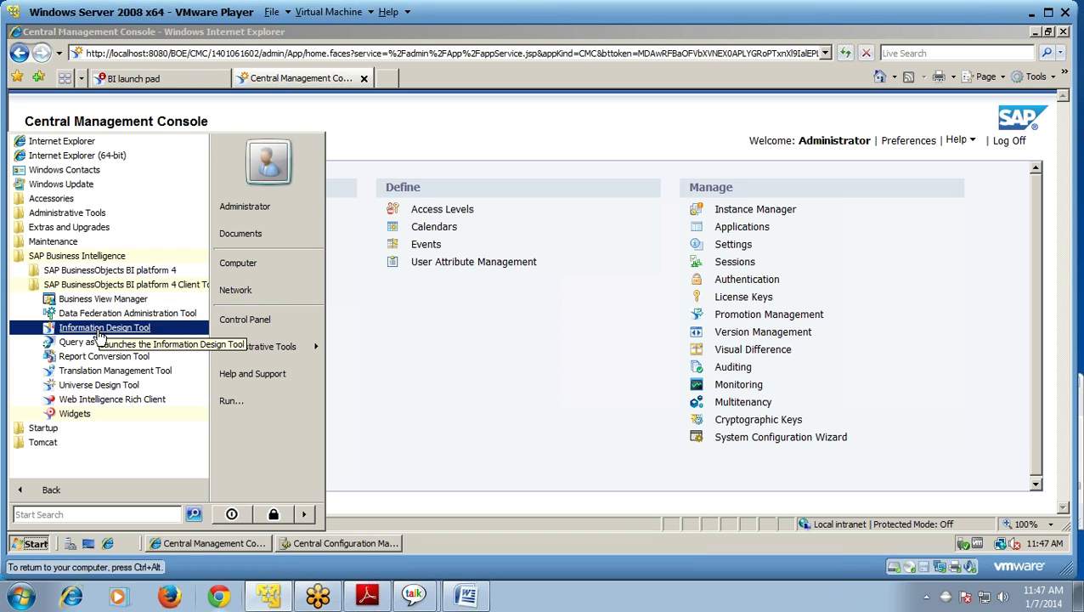
click(100, 329)
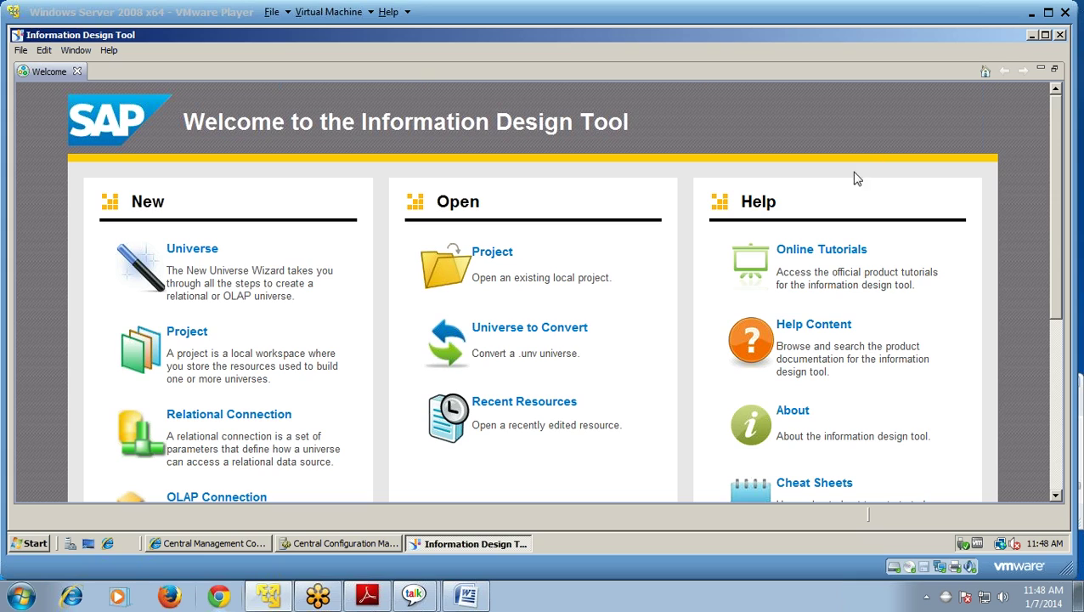
click(20, 51)
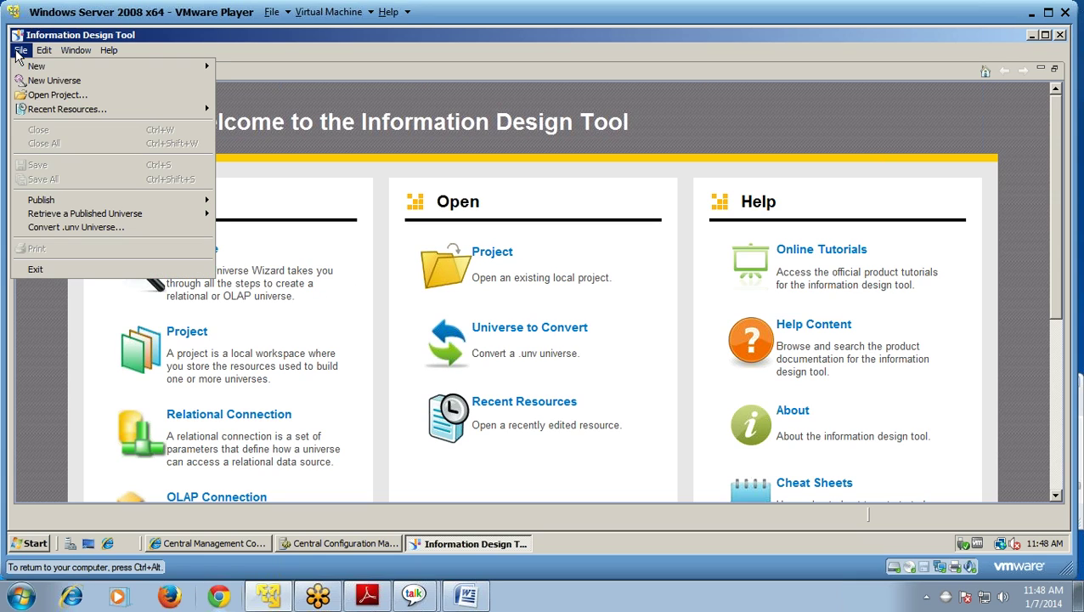
mouse_move(23, 70)
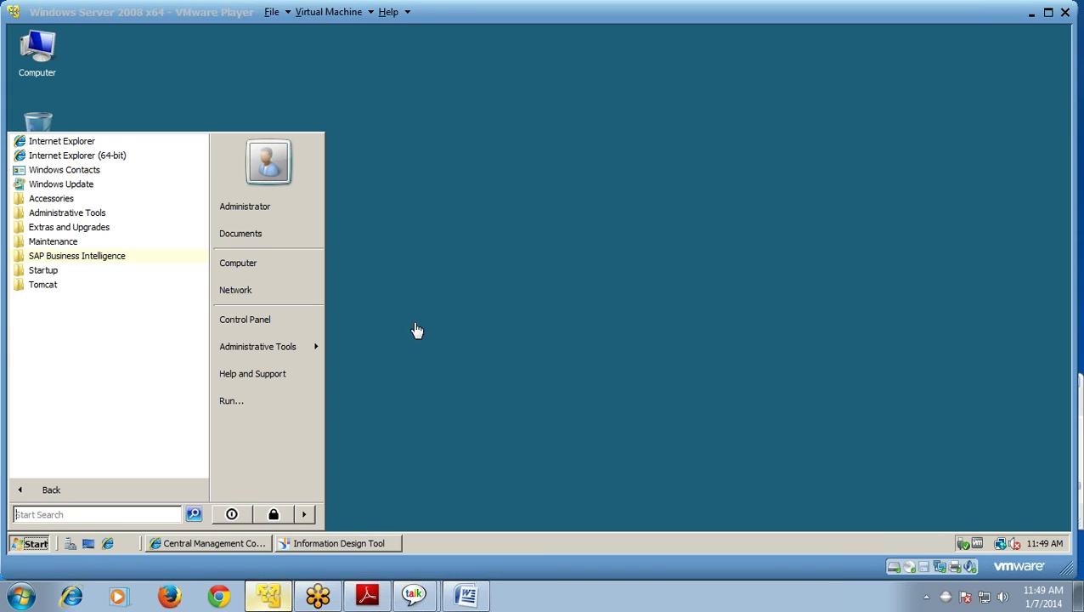
Step: Launch the Universe Design Tool from the SAP BusinessObjects BI platform 4 Client Tools program group
click(98, 262)
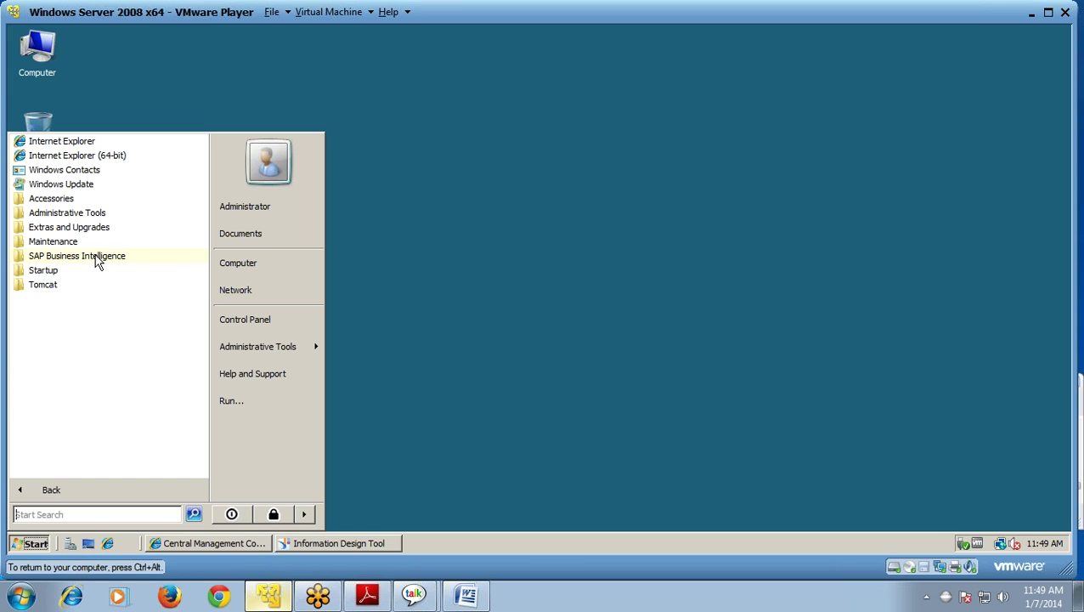
click(96, 258)
click(108, 287)
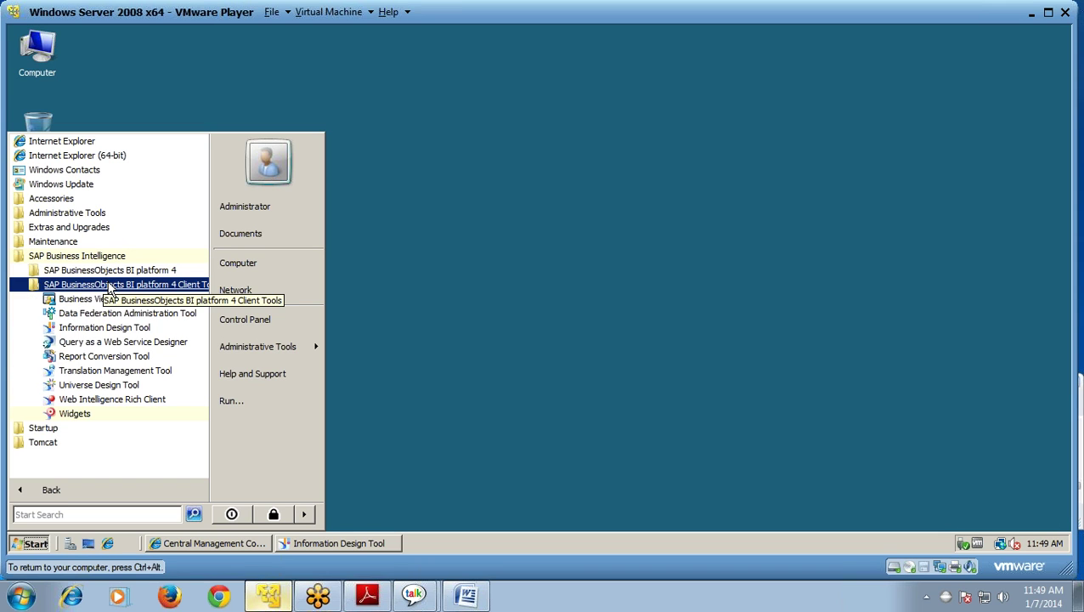
click(114, 386)
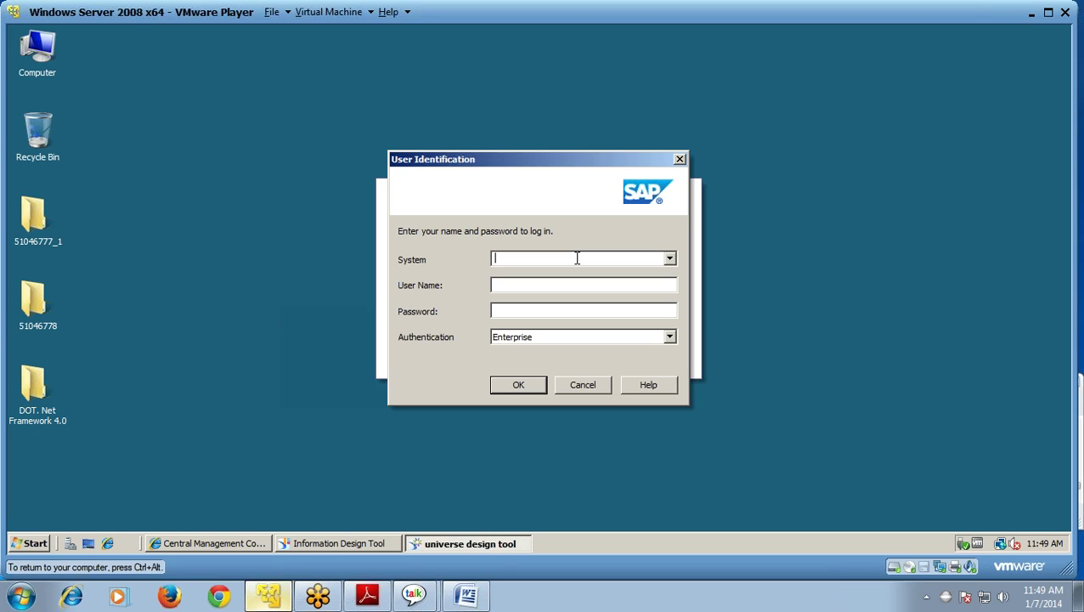
Step: Log on to system WINDOWS as ADMINISTRATOR with the account password, using Enterprise authentication
text(WINDOWS)
click(569, 285)
text(ADMIN)
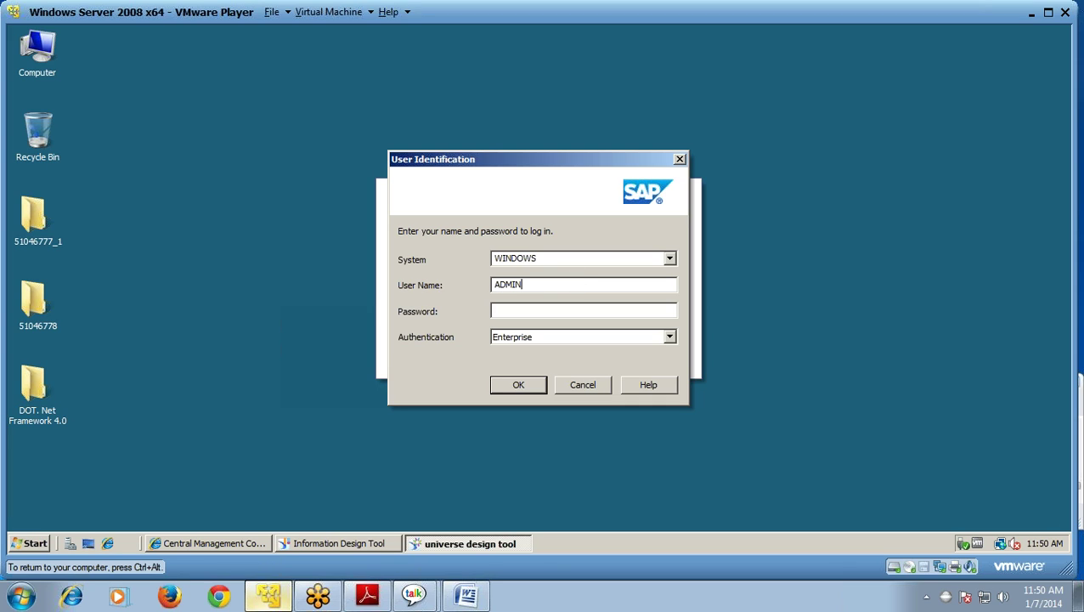
text(ISTRATOR)
click(550, 311)
text(**********)
click(512, 386)
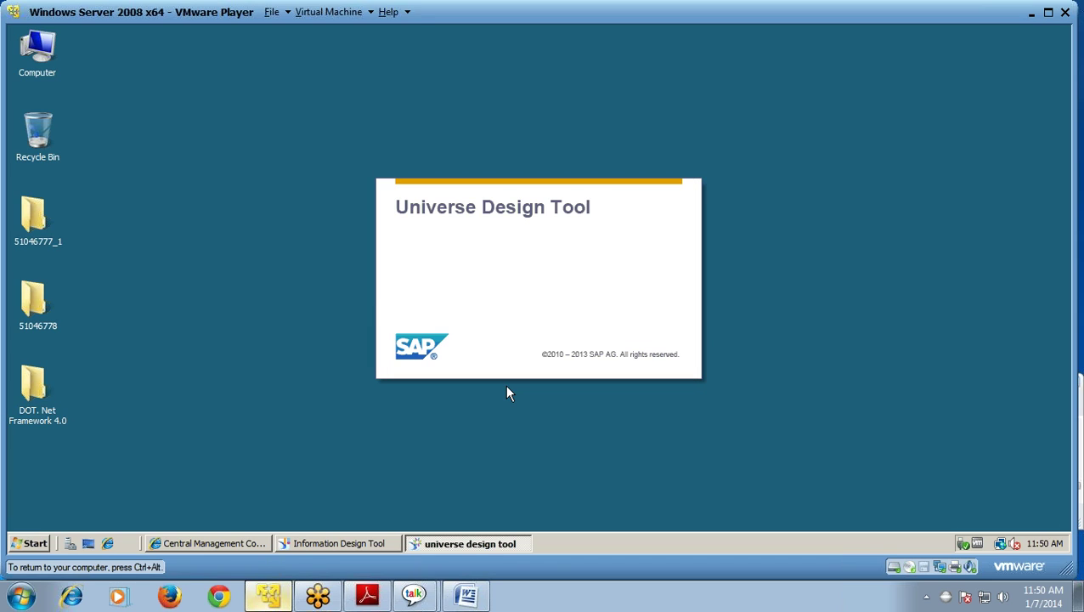